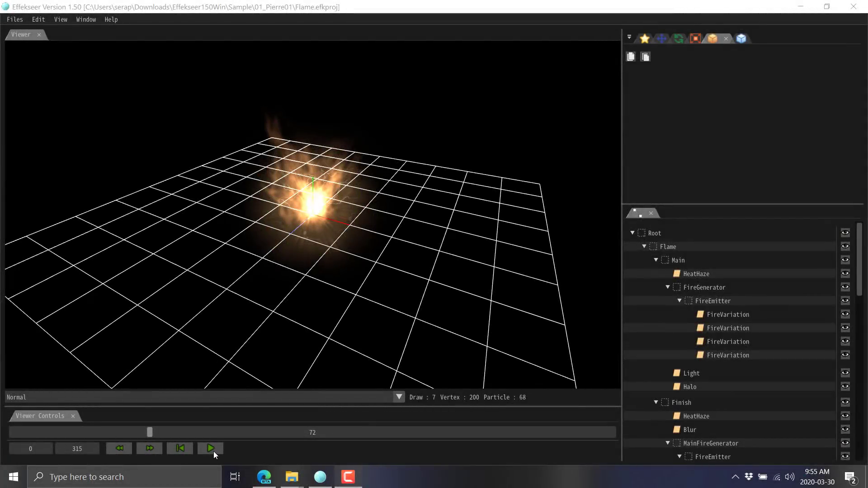
- Start playback of the Flame.efkproj fire effect in the viewer
left_click(211, 449)
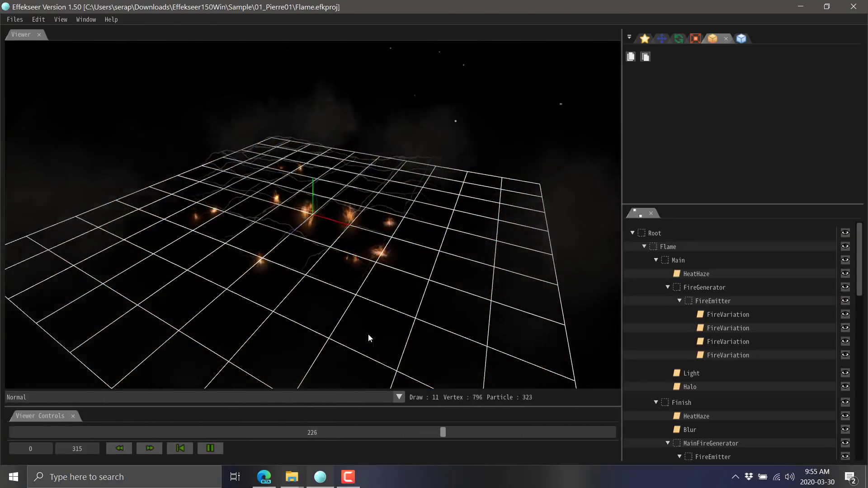
- Open the SonicBoom sample from Recent Files and play its effect
left_click(12, 20)
mouse_move(31, 107)
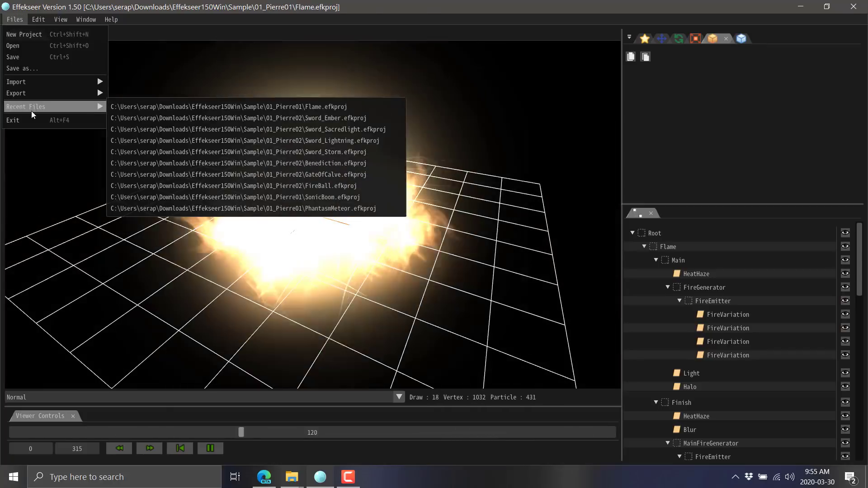
left_click(220, 196)
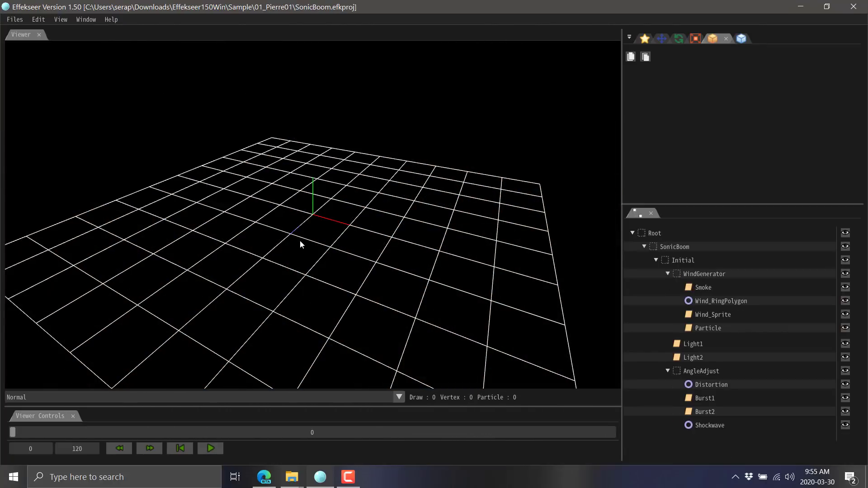
left_click(197, 446)
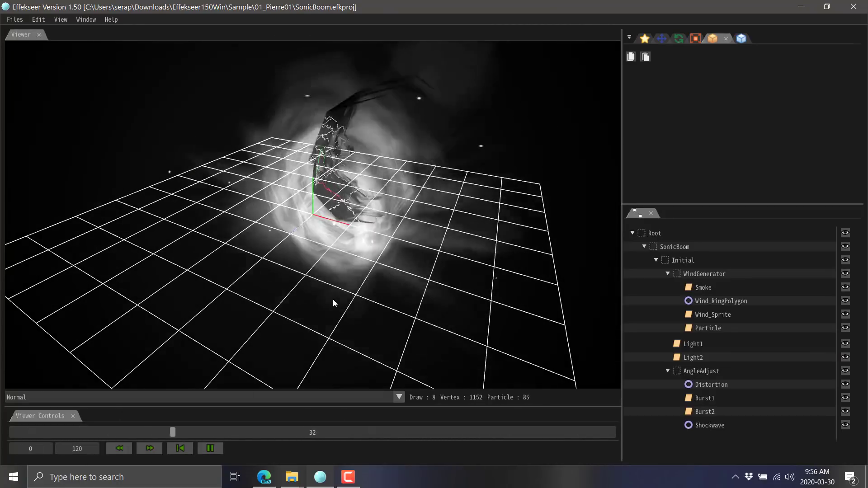
- Open the GateOfCalve sample, play it, and orbit the camera back over the grid
left_click(14, 19)
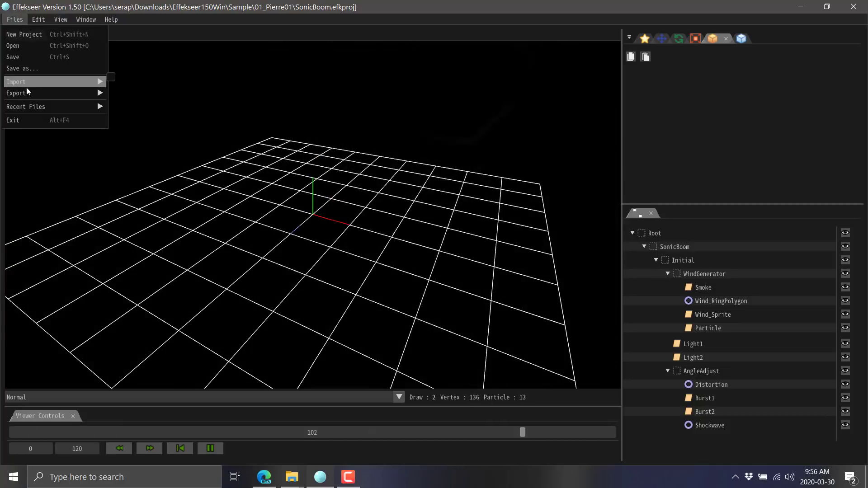
mouse_move(28, 105)
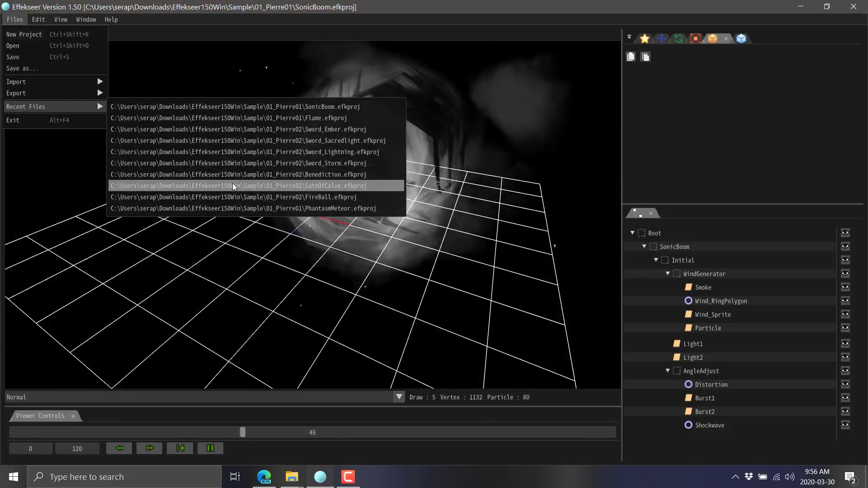
left_click(232, 184)
left_click(209, 449)
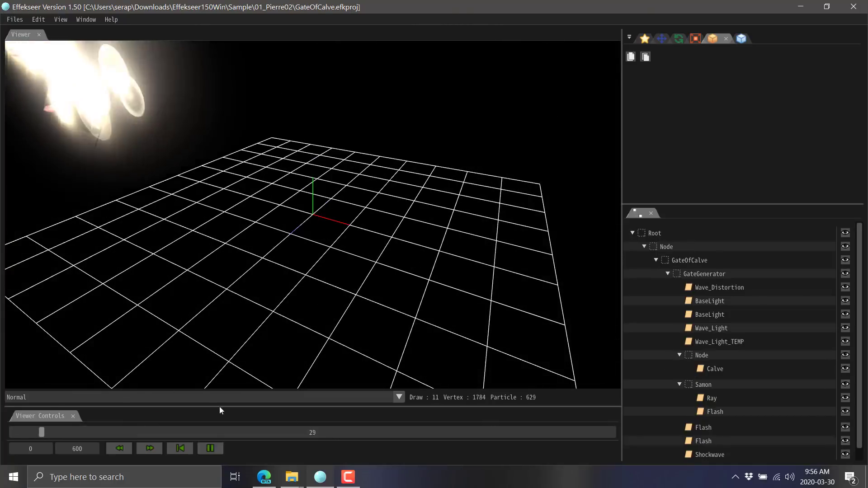
right_click_drag(355, 252, 397, 251)
- Open the Sword_Storm sample and orbit the camera closer to its storm effect
left_click(16, 19)
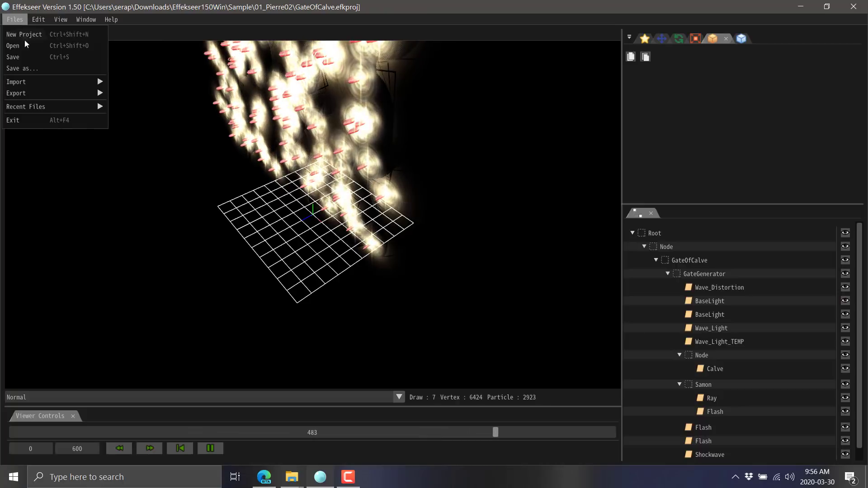
mouse_move(104, 109)
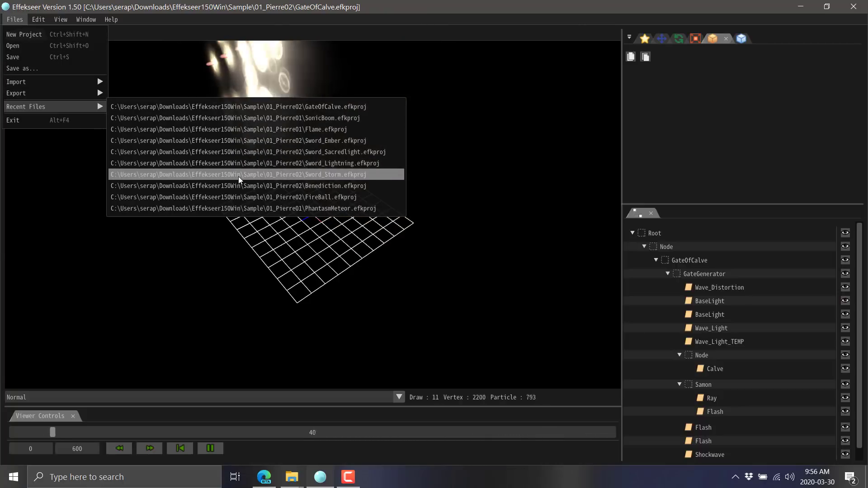
left_click(251, 175)
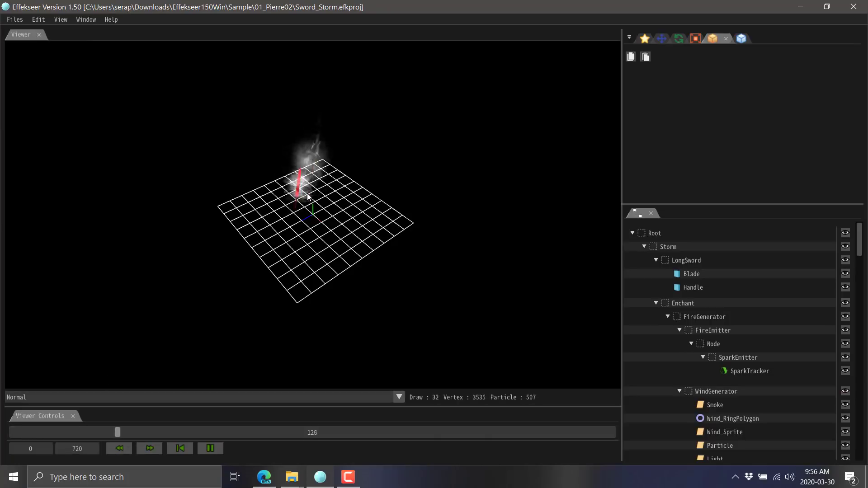
right_click_drag(308, 193, 324, 215)
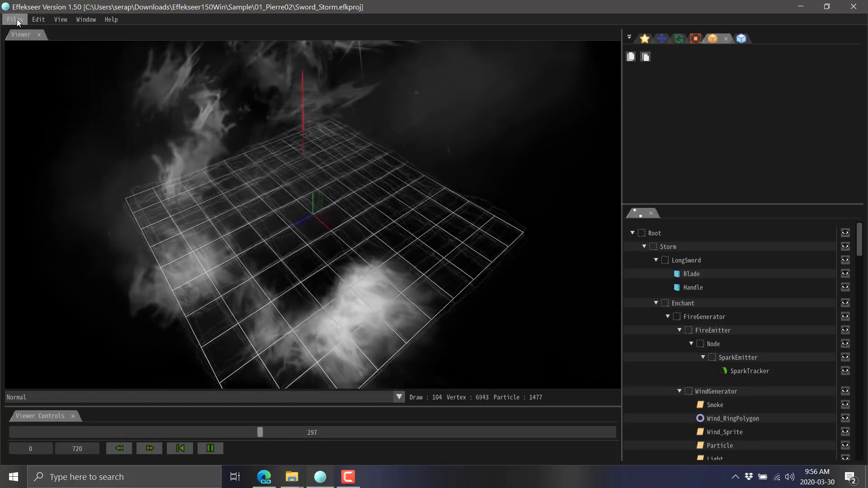
left_click(17, 19)
mouse_move(46, 111)
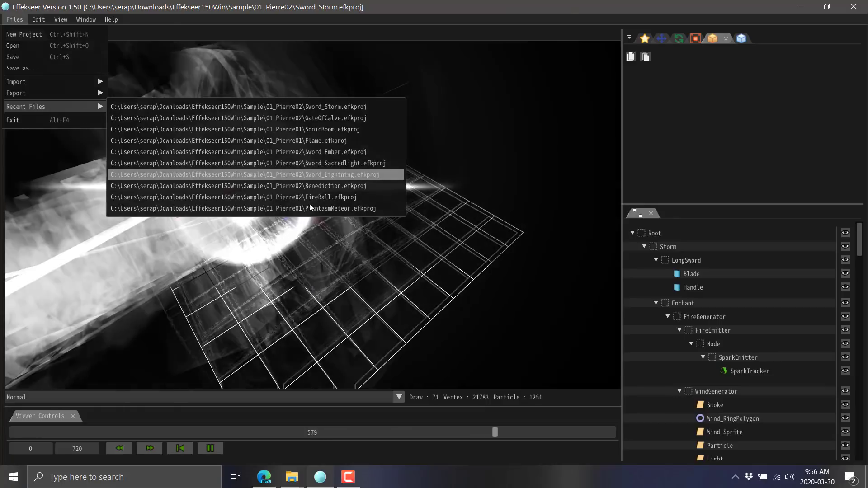
- Open Sword_Lightning, play its lightning effect, and orbit and zoom the camera around it
left_click(246, 174)
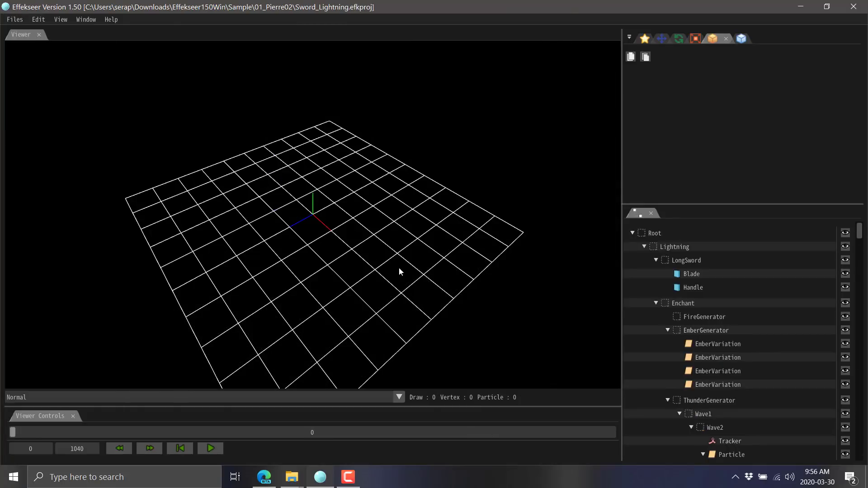
left_click(210, 448)
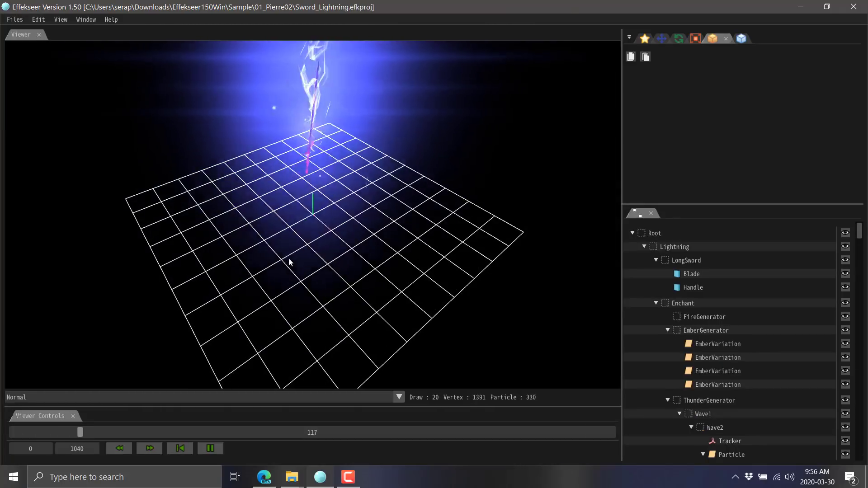
right_click_drag(289, 257, 298, 175)
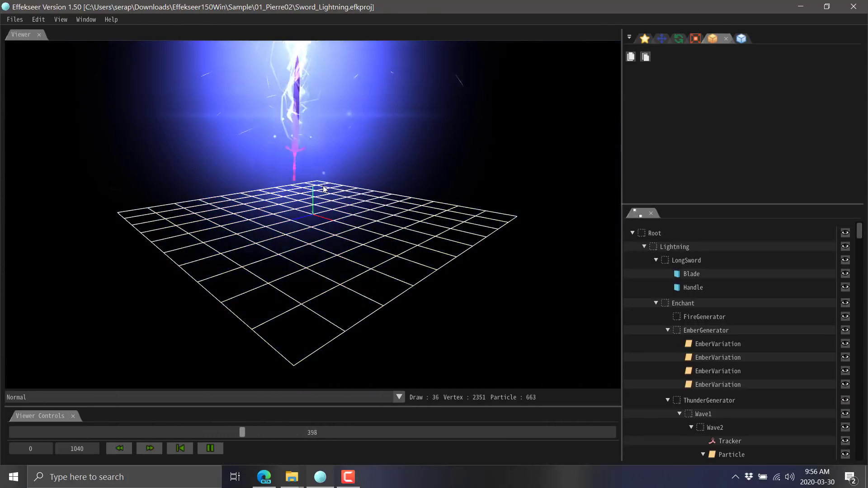
scroll(337, 198, "down", 4)
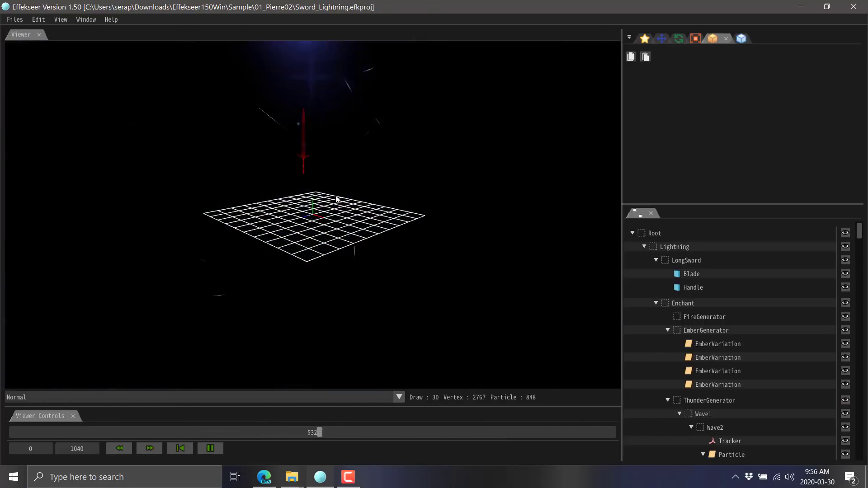
mouse_move(426, 229)
right_mouse_down()
mouse_move(466, 178)
mouse_move(466, 166)
mouse_move(466, 186)
mouse_move(451, 166)
mouse_move(409, 203)
mouse_move(428, 225)
mouse_move(457, 213)
mouse_move(418, 191)
mouse_move(461, 216)
mouse_move(481, 204)
mouse_move(465, 189)
mouse_move(444, 204)
mouse_move(435, 198)
mouse_move(463, 292)
mouse_move(436, 228)
right_mouse_up()
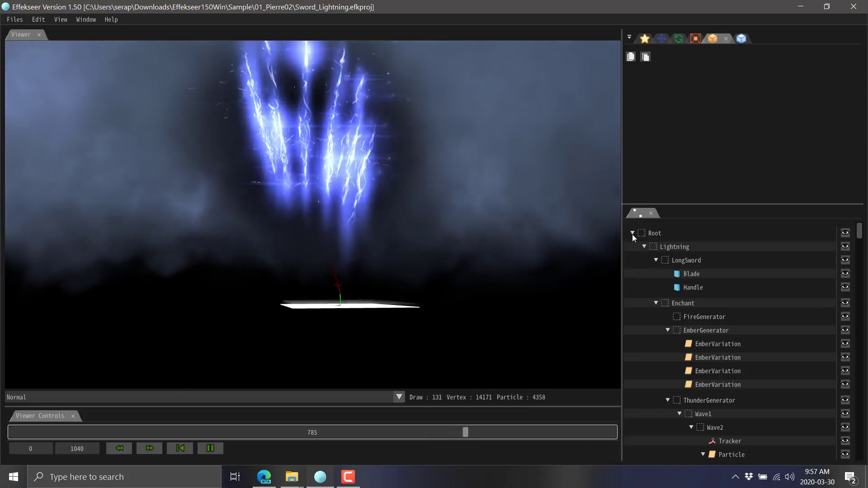
- Select the Blade node and scroll through its texture settings
left_click(742, 274)
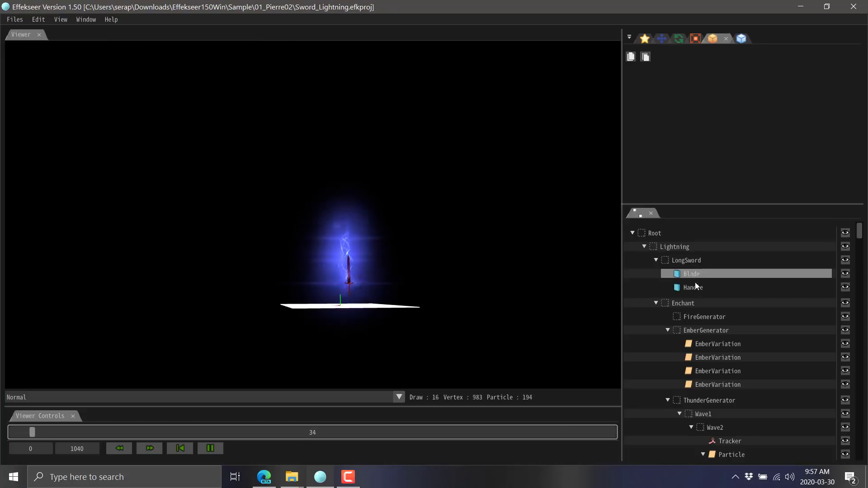
scroll(738, 340, "down", 3)
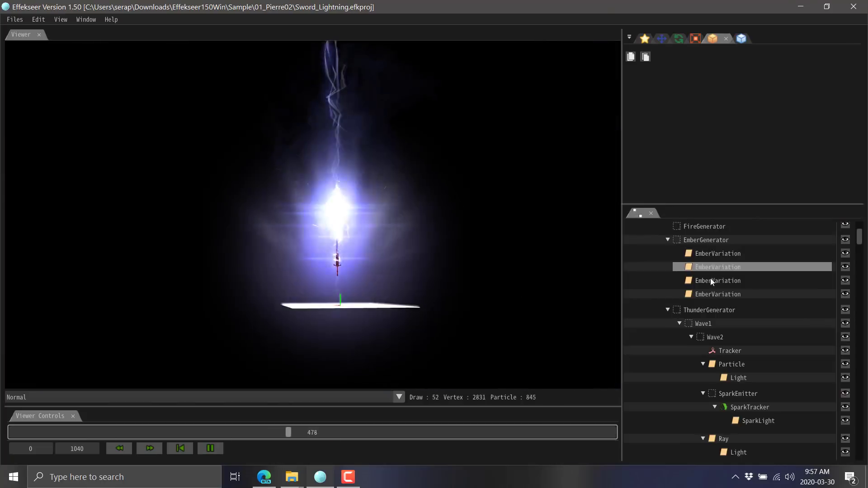
scroll(726, 338, "down", 1)
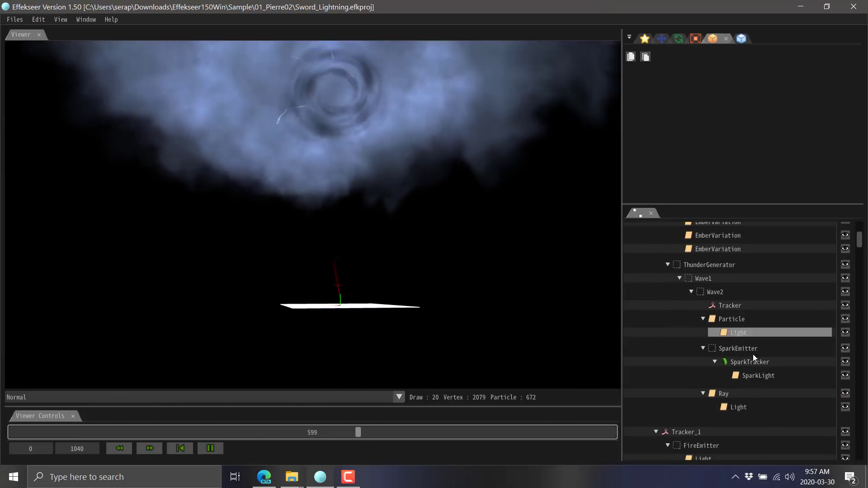
scroll(747, 392, "down", 1)
scroll(747, 394, "down", 8)
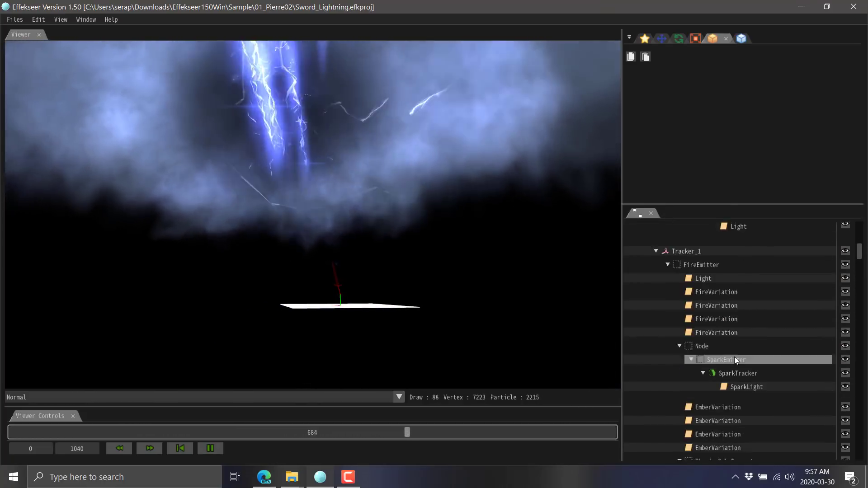
scroll(720, 351, "up", 2)
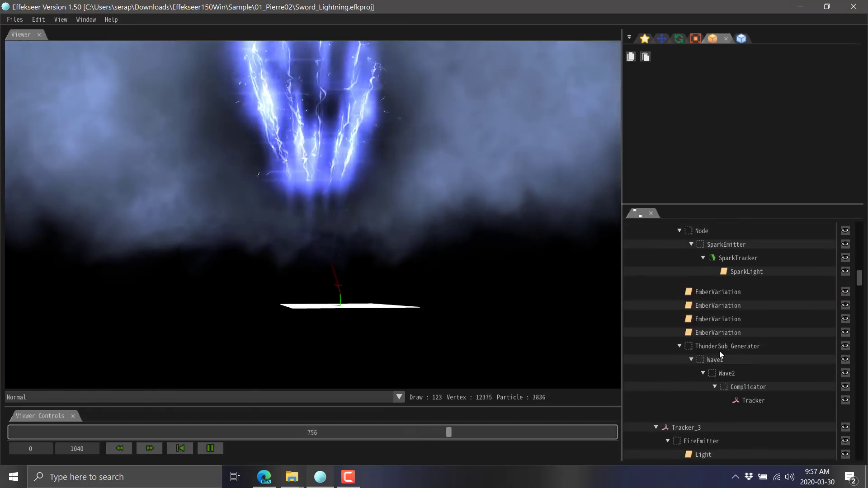
scroll(720, 351, "down", 7)
scroll(719, 351, "down", 10)
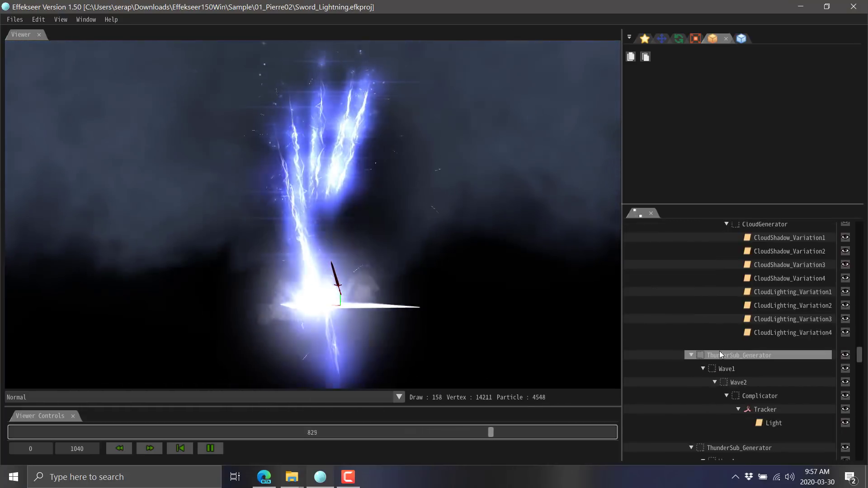
- Check the textures of the Shockwave, Wind, Tracker and Light (Particle_Soft.png) nodes
left_click(716, 311)
left_click(720, 296)
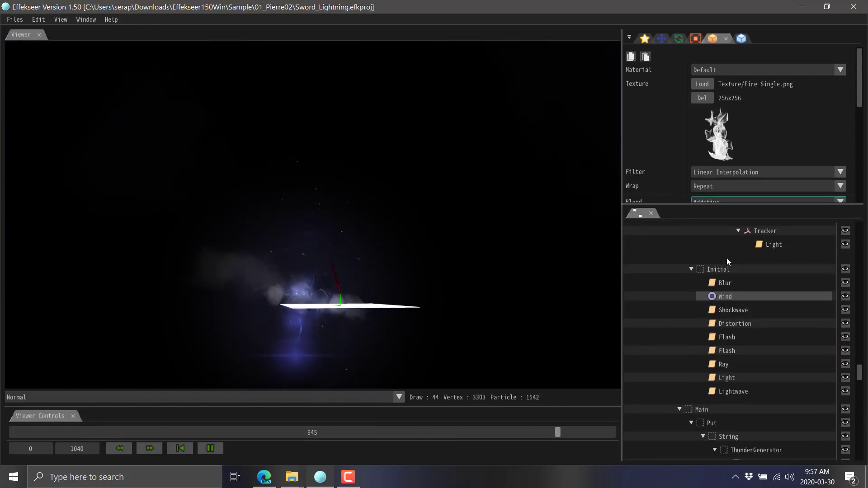
scroll(735, 341, "down", 3)
scroll(736, 341, "down", 10)
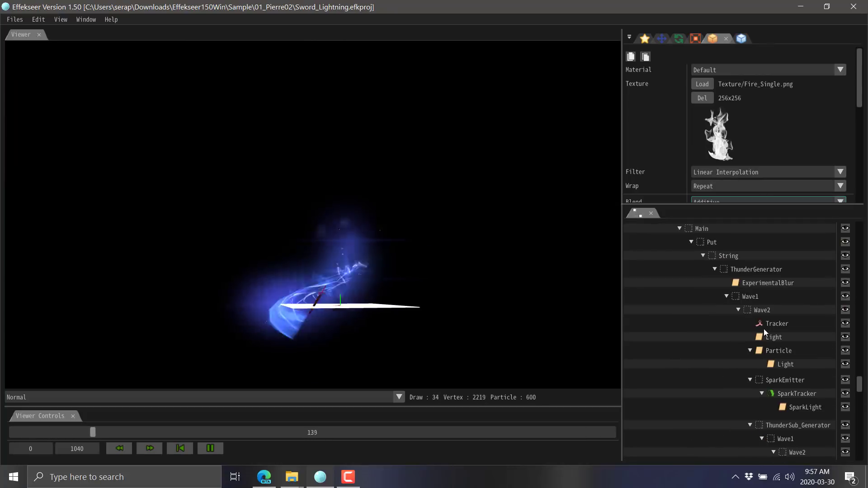
left_click(779, 324)
left_click(776, 335)
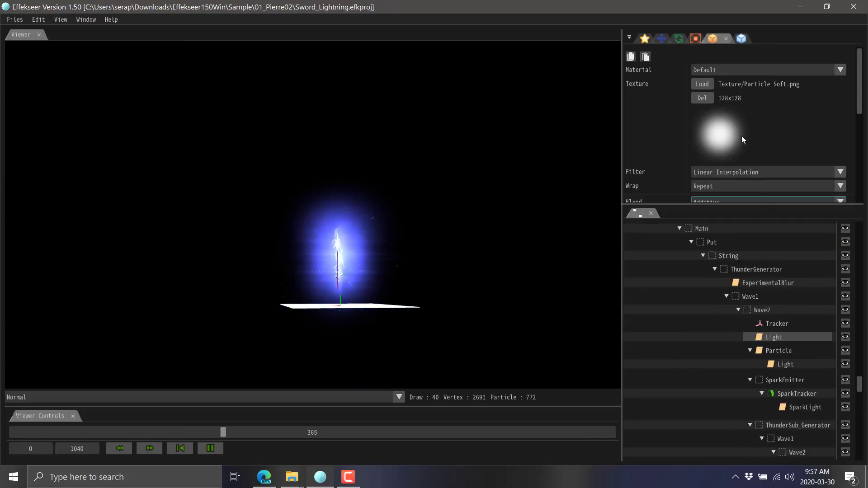
scroll(774, 352, "down", 5)
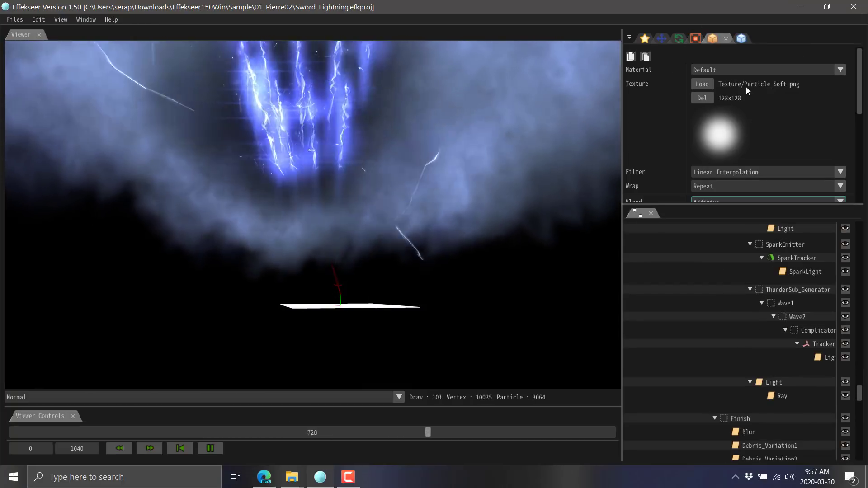
- Show the Light node's render settings: Billboard sprite, fixed colour R63 G79 B192, alpha 128
left_click(744, 40)
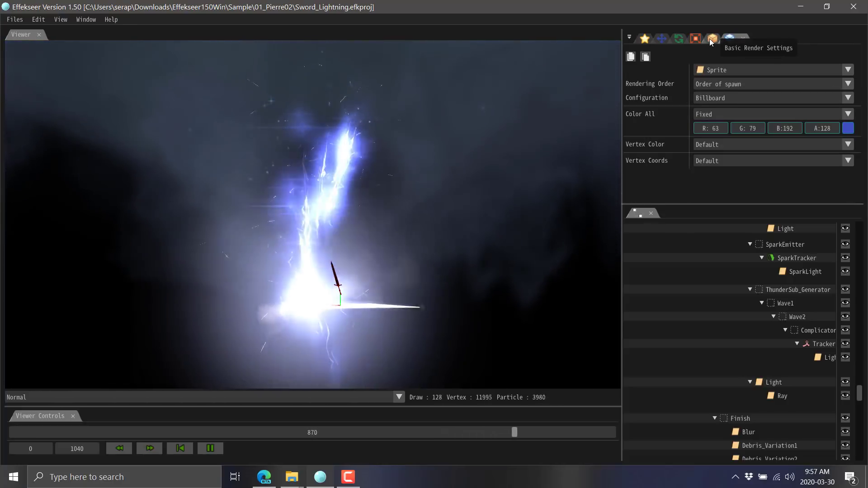
left_click(710, 39)
left_click(742, 39)
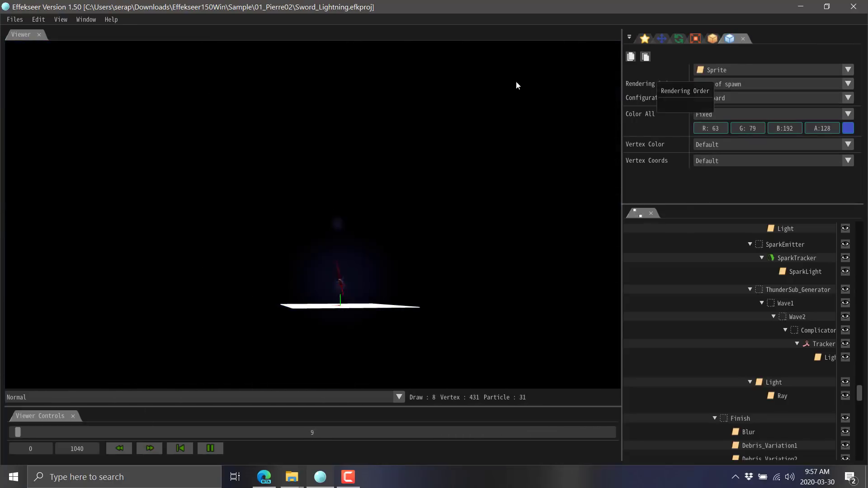
- Dismiss the Window menu and orbit the camera to look down on the grid
left_click(85, 19)
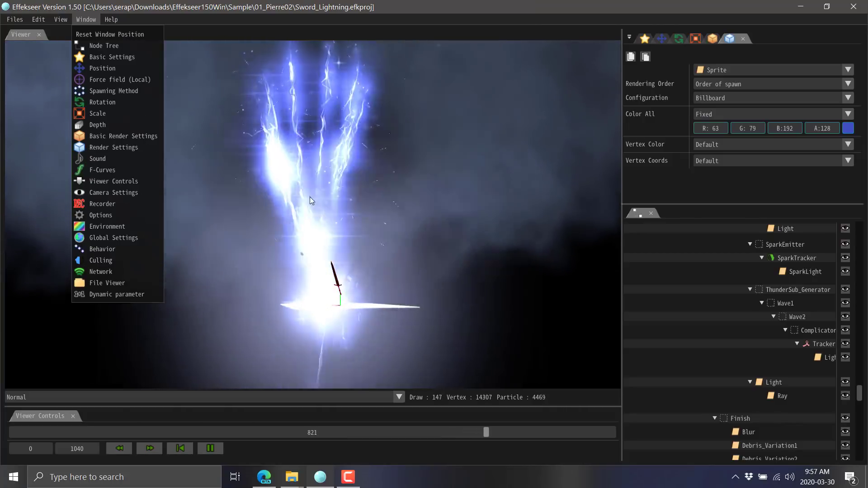
left_click(357, 200)
right_click_drag(355, 208, 281, 169)
- Open the FireBall sample and orbit the camera to view the fireball from above
left_click(21, 18)
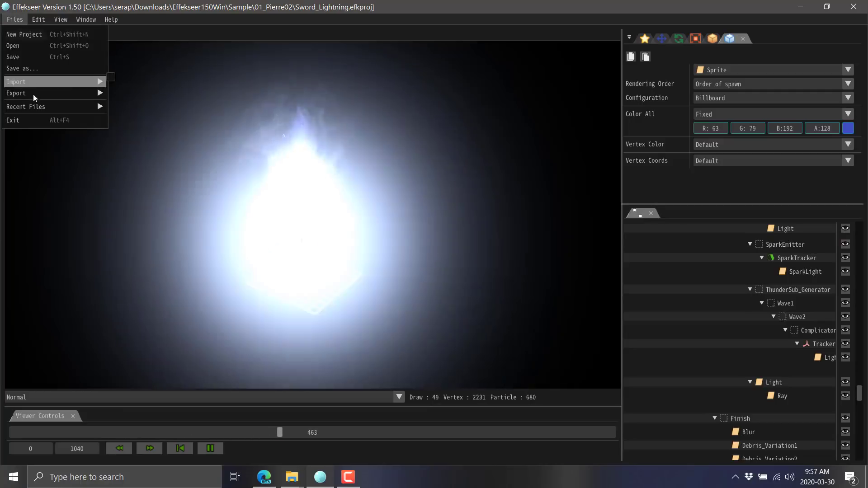
mouse_move(34, 107)
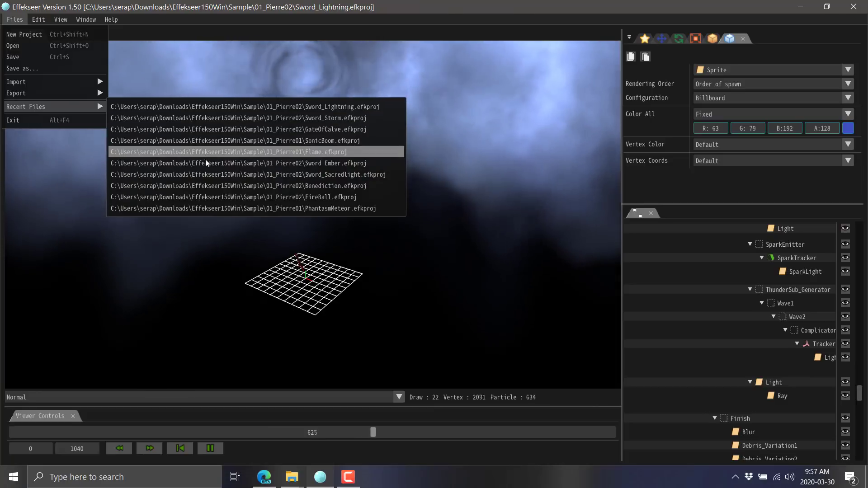
left_click(222, 197)
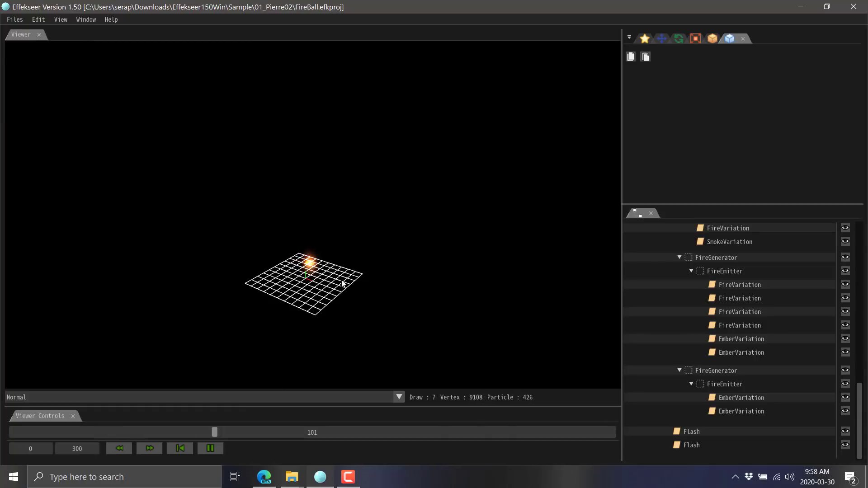
right_click_drag(341, 318, 297, 332)
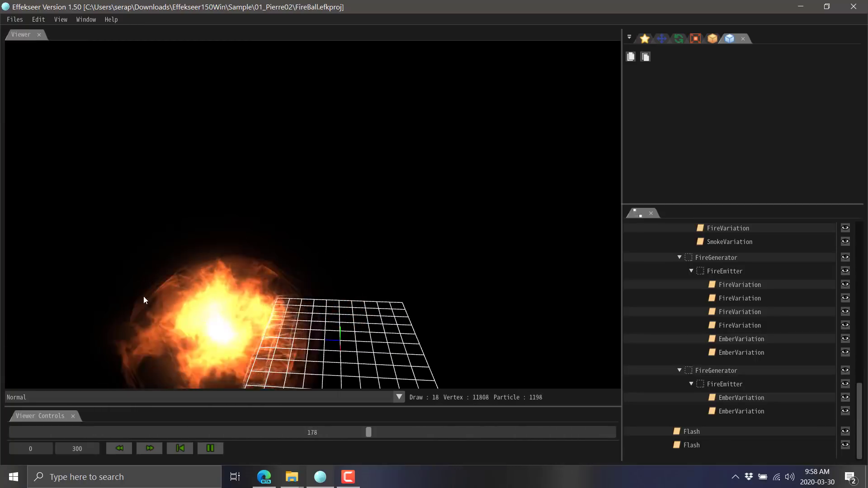
scroll(742, 307, "up", 3)
scroll(748, 317, "up", 10)
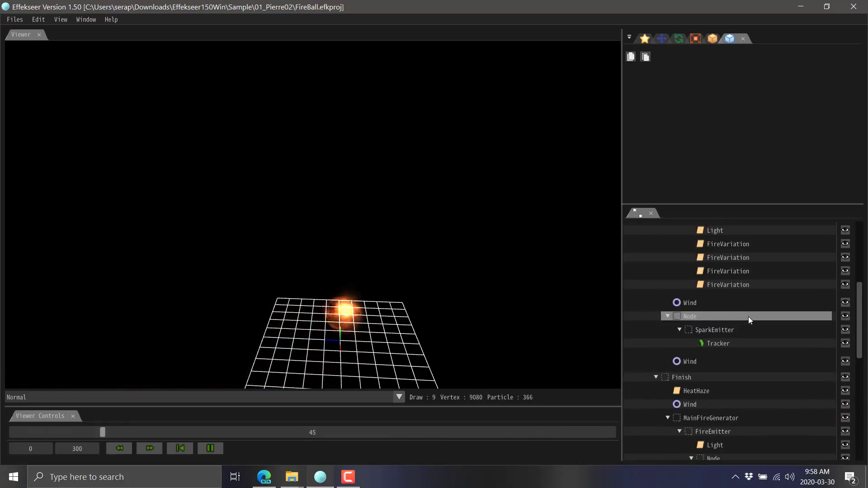
scroll(747, 315, "down", 10)
- Inspect the FireVariation, EmberVariation and FireGenerator nodes; FireVariation uses random colour R255 G96 B32
left_click(740, 312)
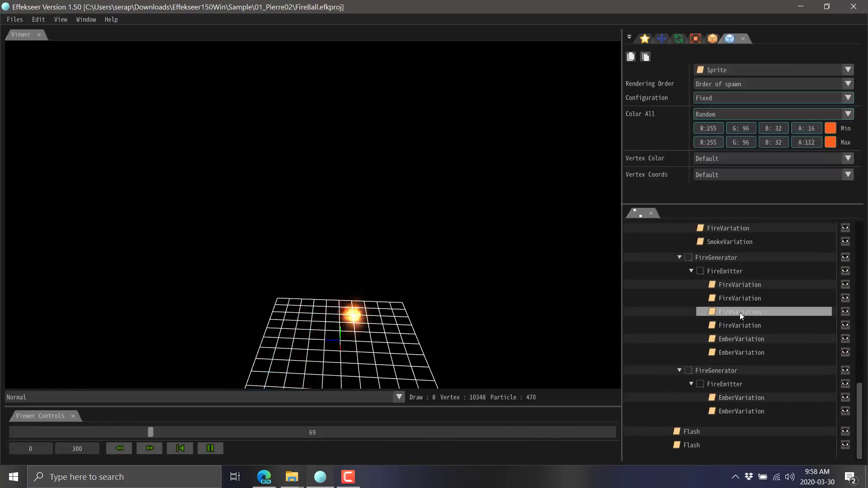
left_click(763, 339)
left_click(758, 397)
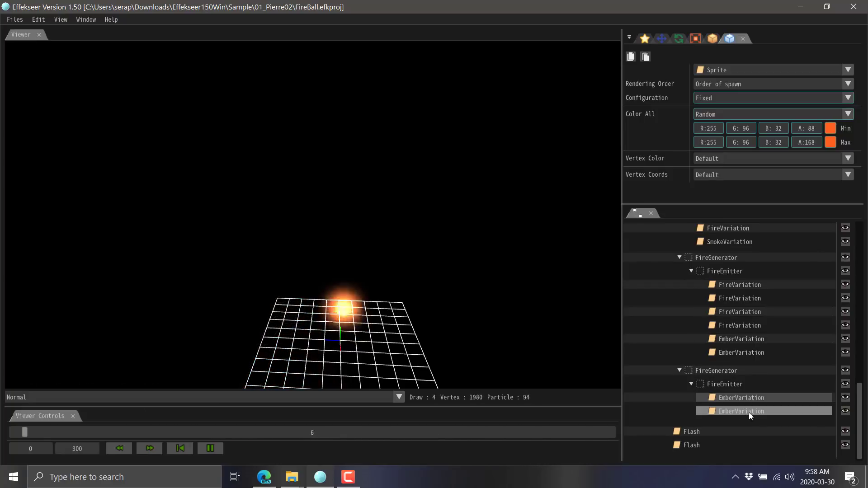
left_click(729, 370)
left_click(739, 325)
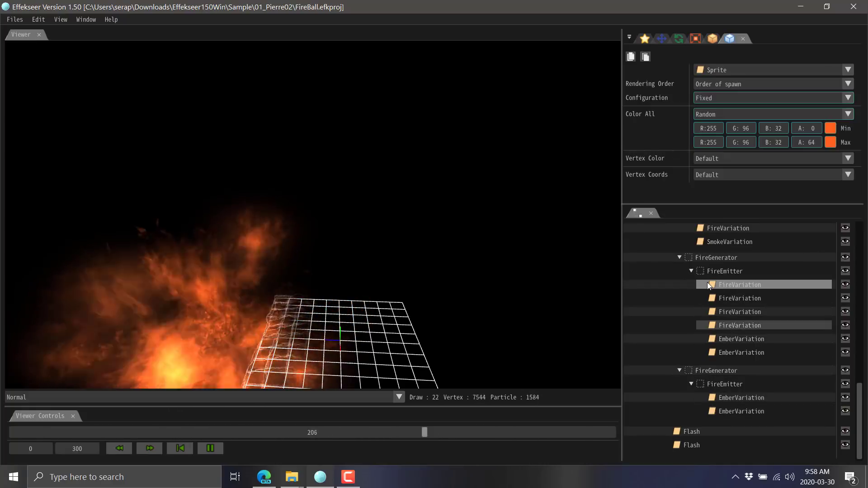
left_click(18, 19)
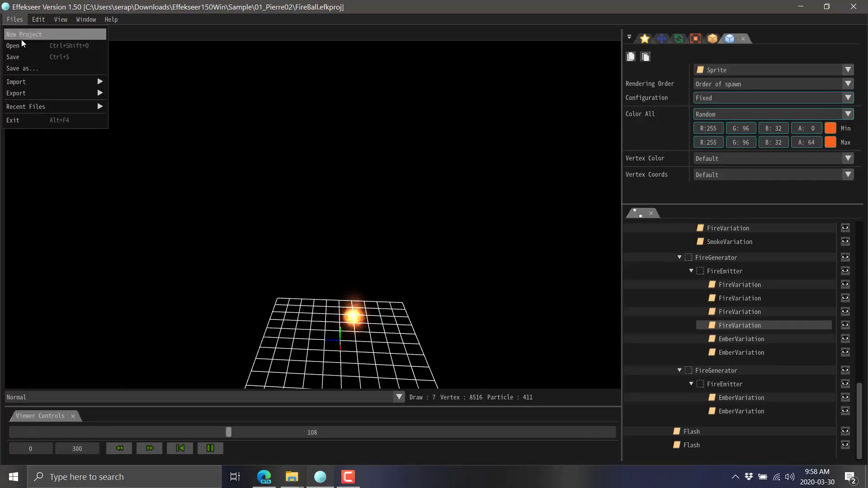
- Open PhantasmMeteor, play it, and tilt and zoom the camera above the grid
mouse_move(21, 108)
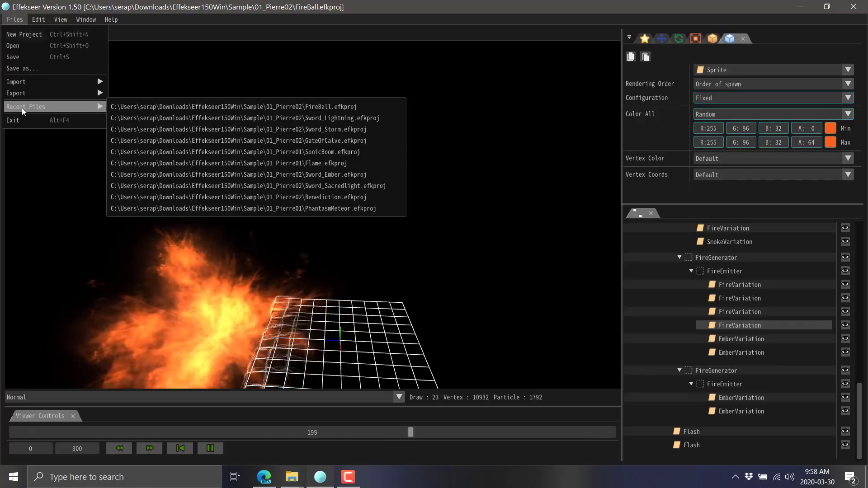
left_click(231, 207)
left_click(210, 451)
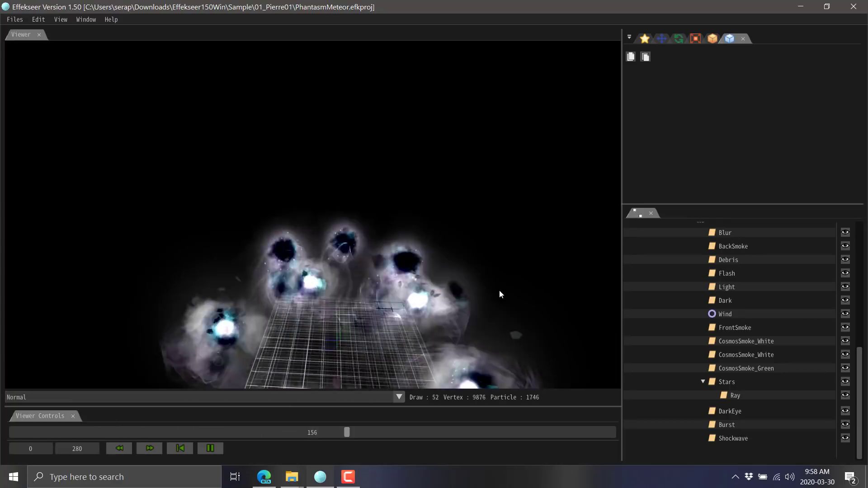
right_click_drag(503, 297, 495, 253)
right_click_drag(390, 246, 426, 278)
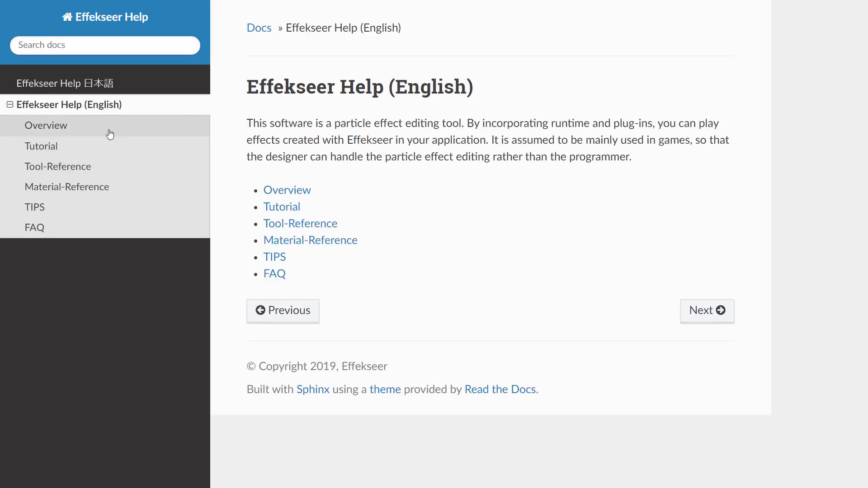
- Open Tutorial chapter 12 on F-Curve movement and read down to its Sampling section
left_click(291, 210)
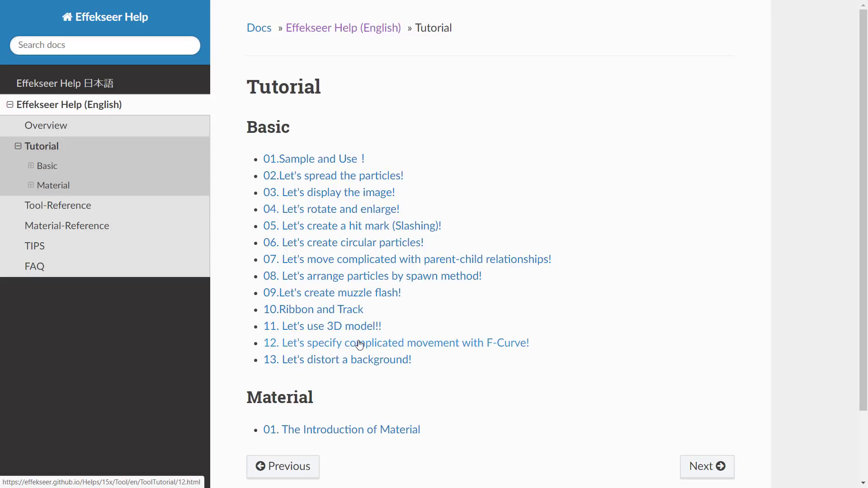
left_click(460, 342)
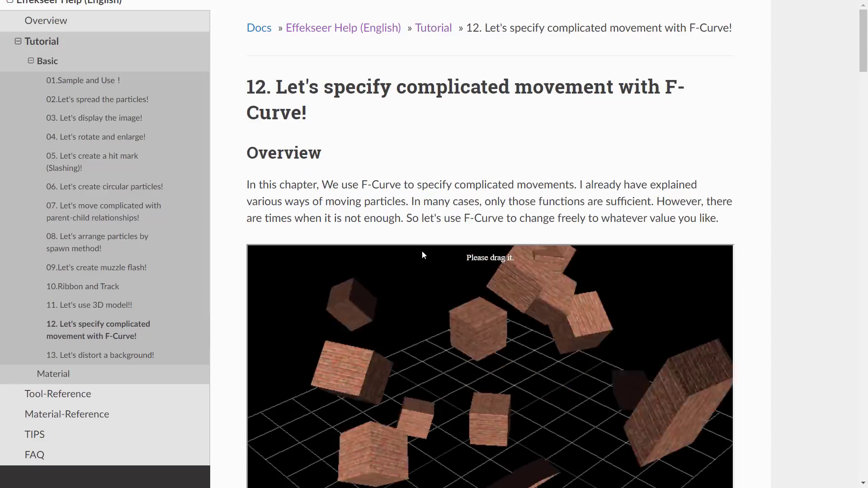
scroll(385, 184, "down", 15)
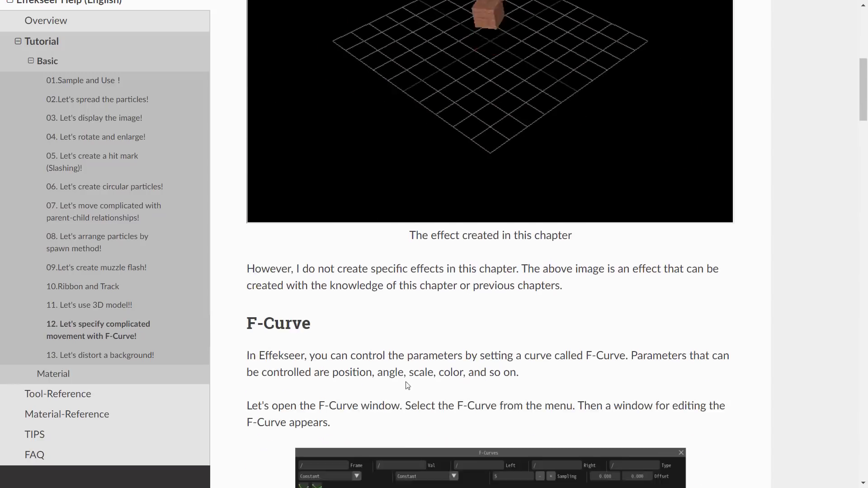
scroll(459, 150, "up", 2)
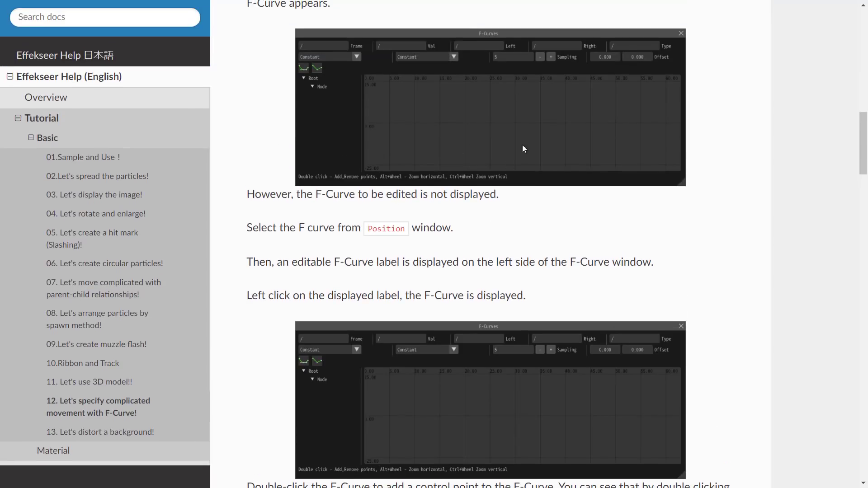
scroll(484, 261, "down", 18)
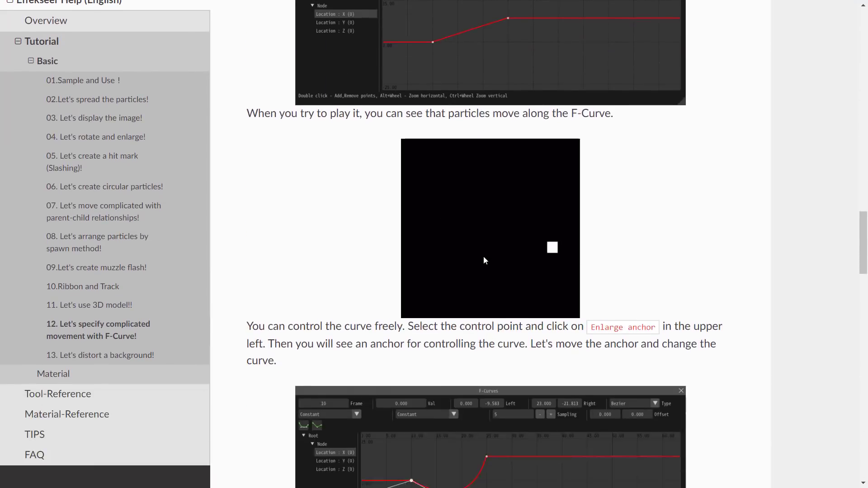
scroll(484, 256, "down", 5)
scroll(483, 255, "down", 6)
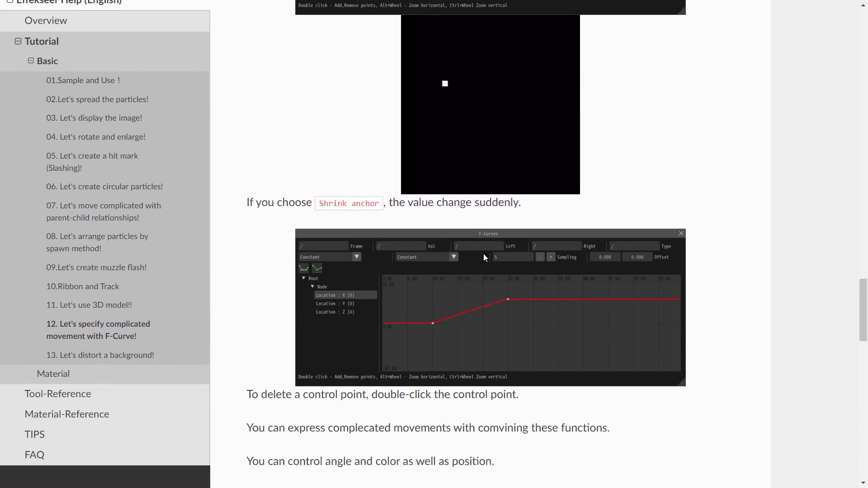
scroll(481, 254, "down", 2)
scroll(481, 258, "up", 1)
scroll(482, 258, "down", 11)
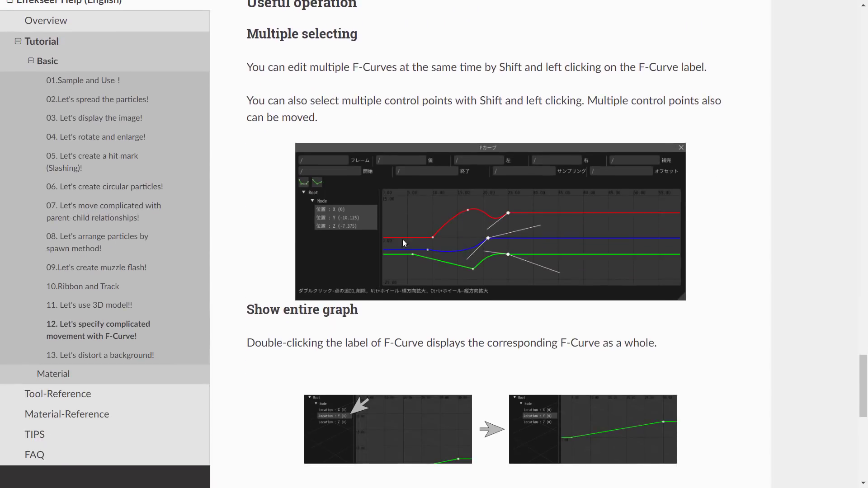
scroll(286, 214, "down", 5)
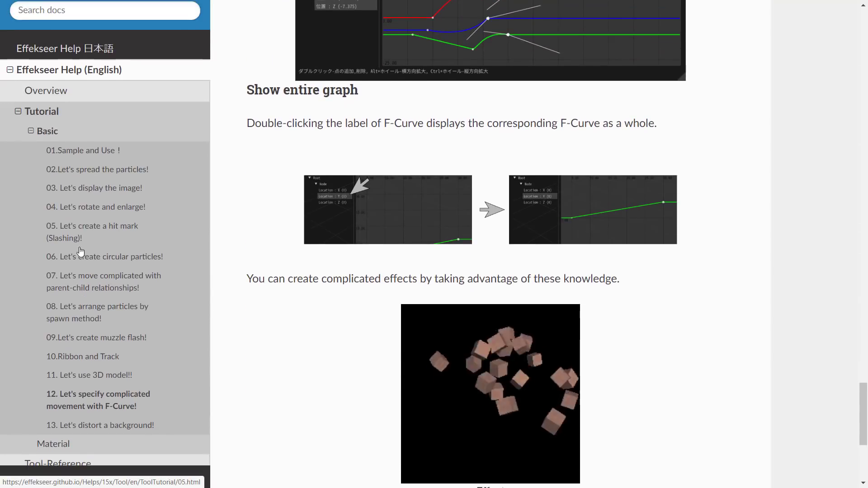
scroll(286, 215, "up", 6)
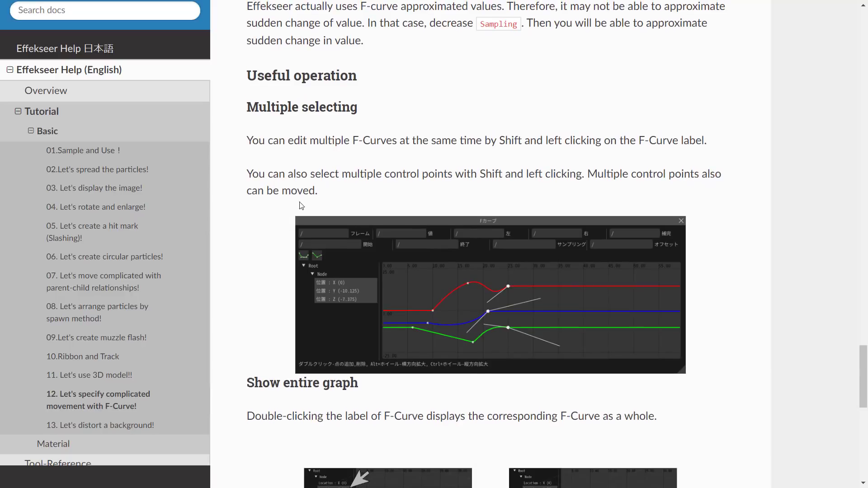
scroll(482, 261, "up", 6)
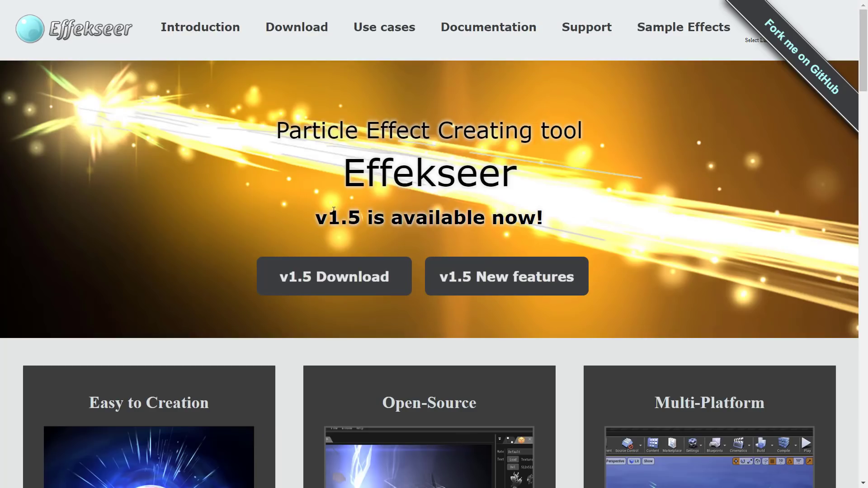
- Highlight the v1.5 version in the headline, then scroll down to the Download section
left_click_drag(327, 217, 380, 215)
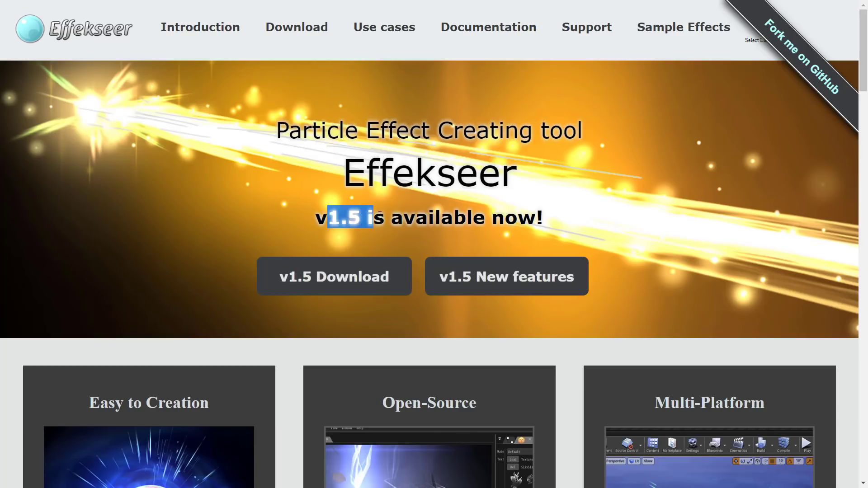
left_click(606, 218)
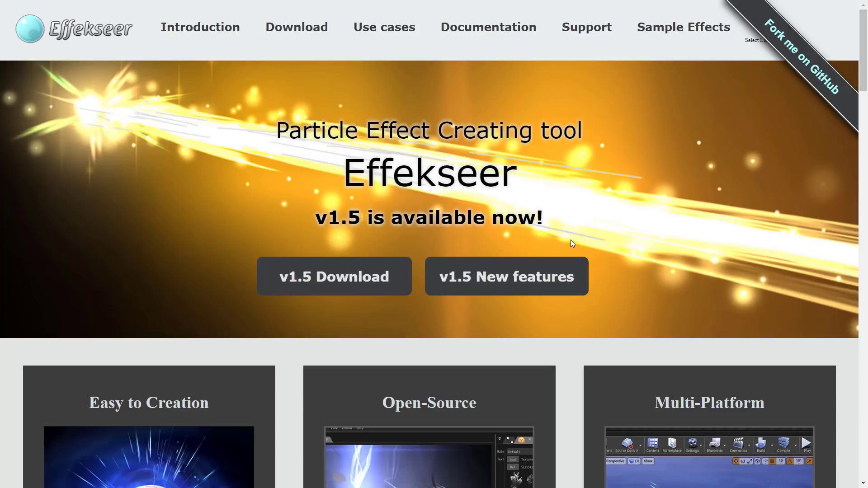
scroll(571, 243, "down", 6)
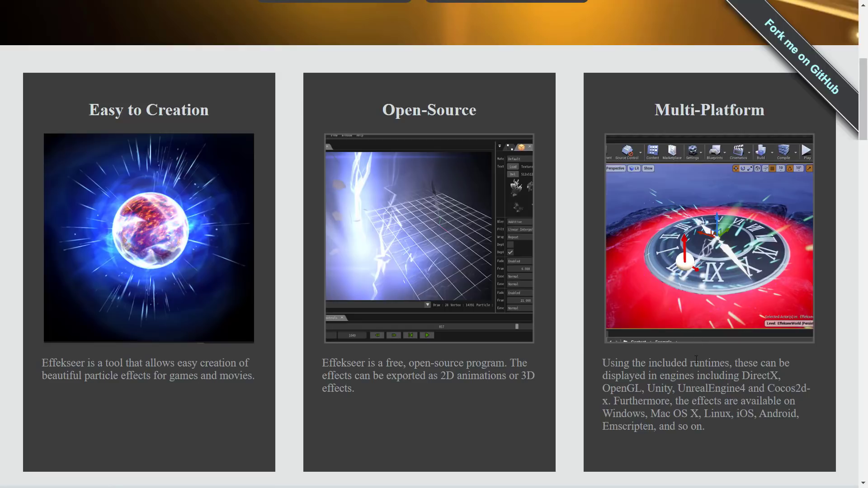
scroll(711, 299, "down", 2)
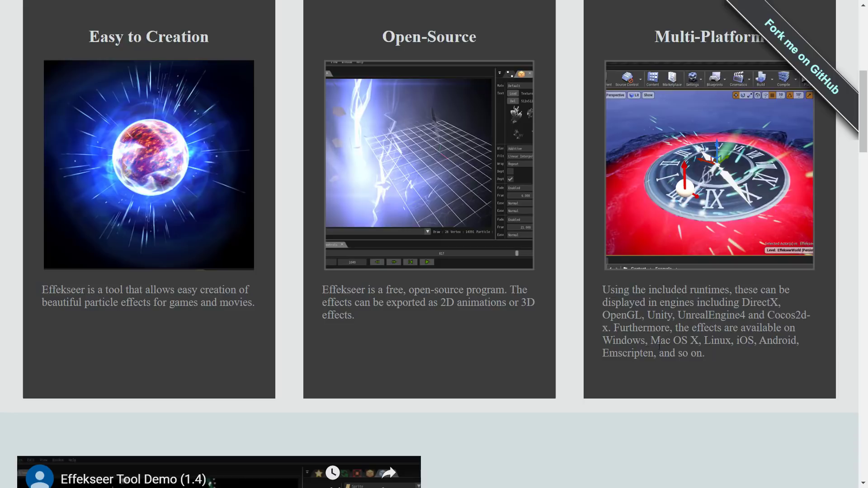
scroll(711, 353, "down", 12)
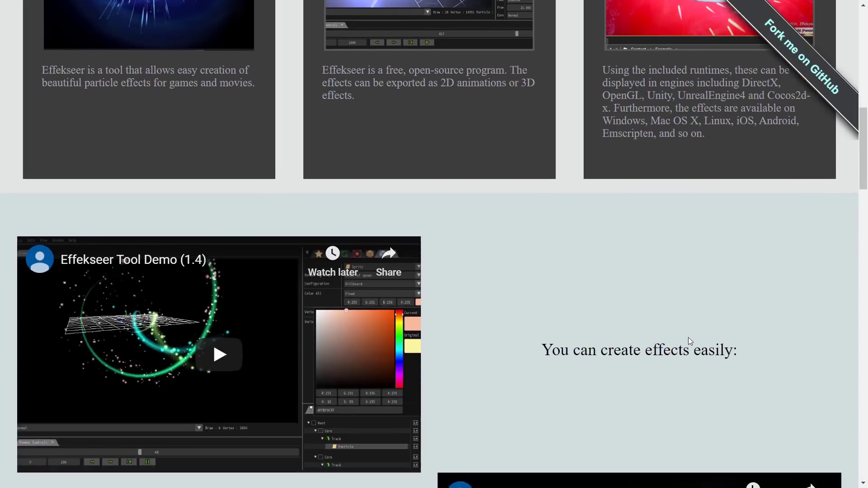
scroll(397, 329, "down", 9)
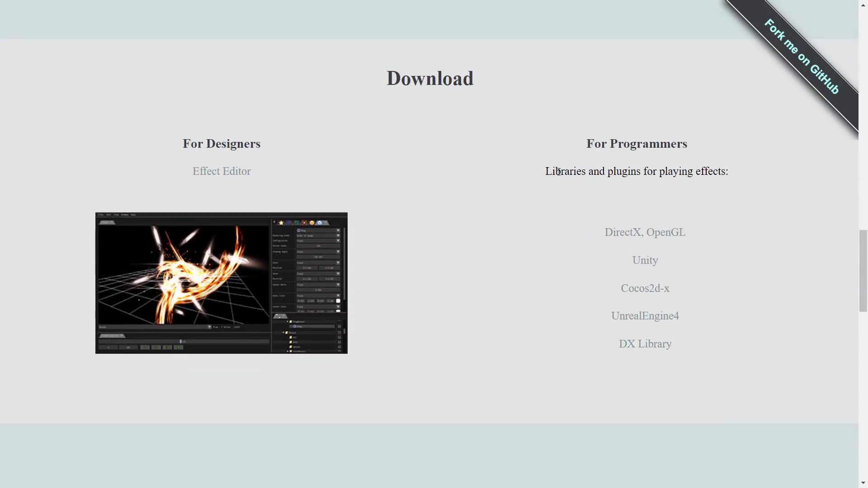
- Highlight each programmer library name, DirectX through DX Library, then switch to the Effekseer editor
left_click_drag(559, 171, 733, 174)
left_click(733, 174)
left_click_drag(594, 234, 740, 224)
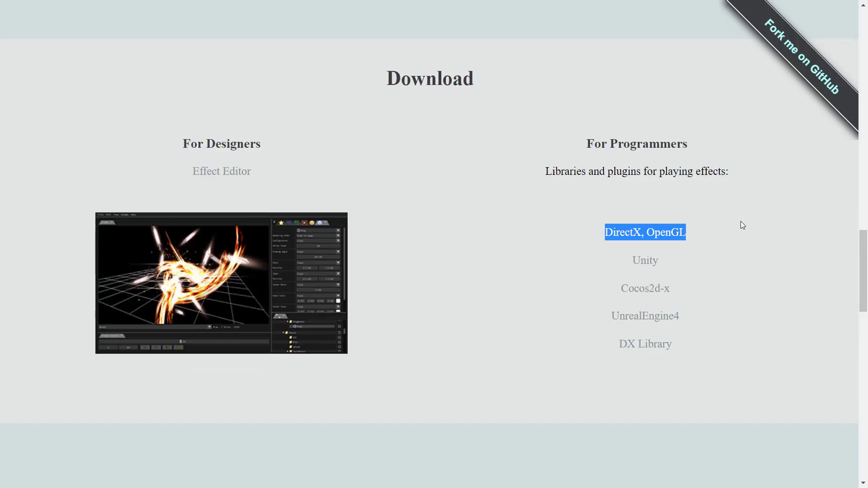
left_click_drag(623, 266, 673, 267)
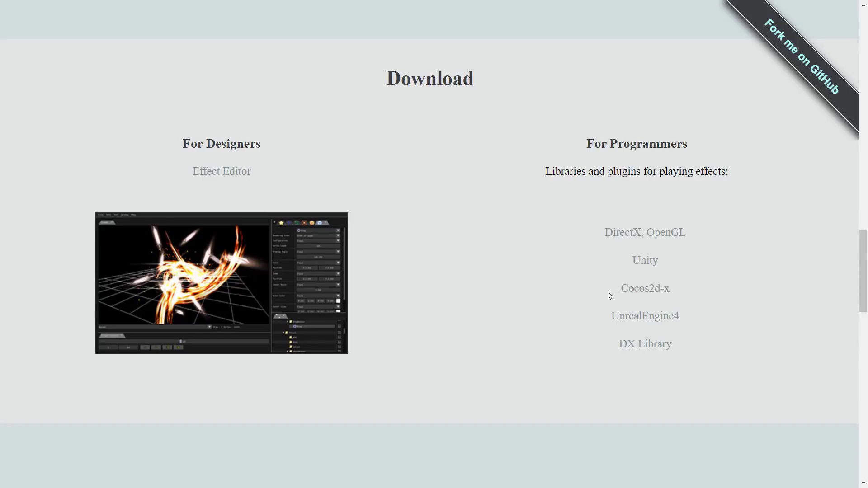
left_click_drag(608, 293, 710, 310)
left_click_drag(604, 341, 696, 346)
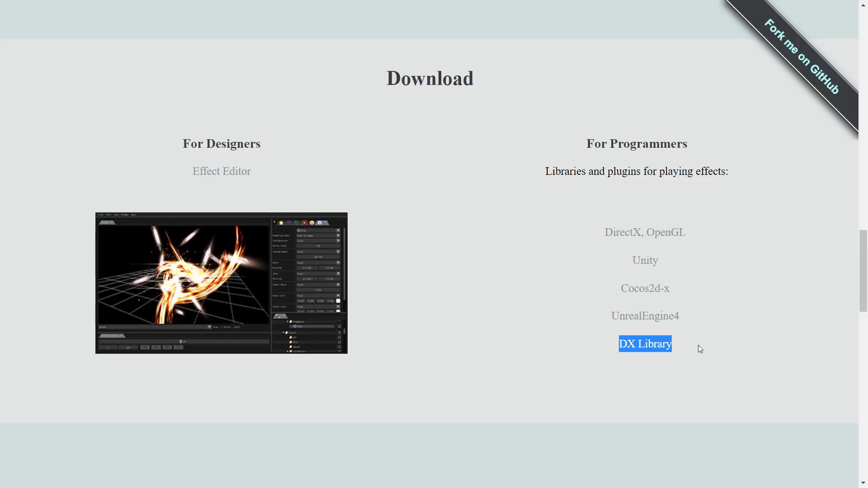
key("alt+Tab")
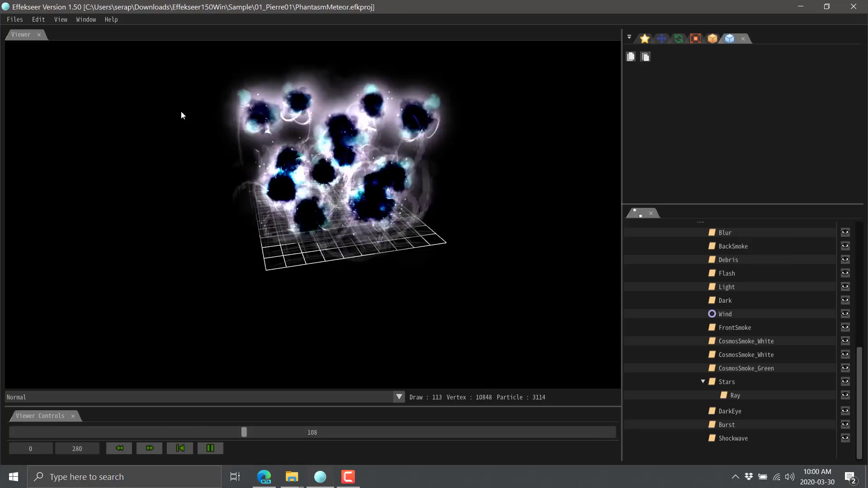
- Bring up the default-format .efk export dialog and close it without exporting
left_click(15, 20)
mouse_move(29, 92)
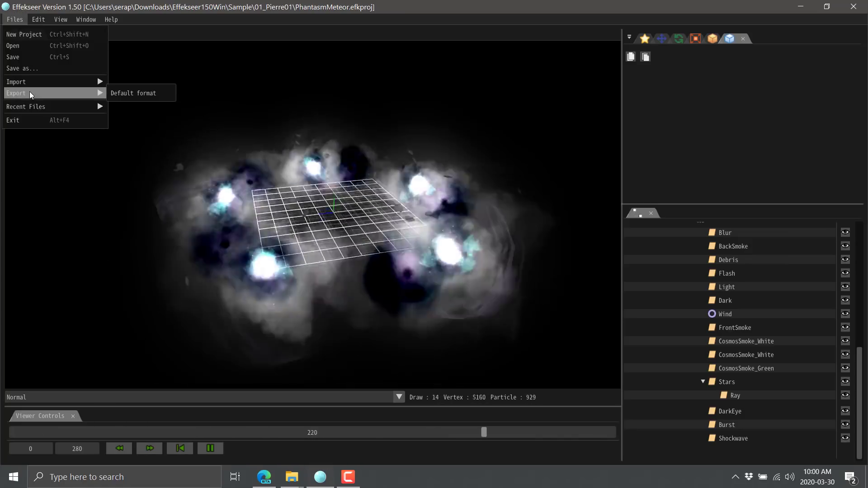
left_click(155, 96)
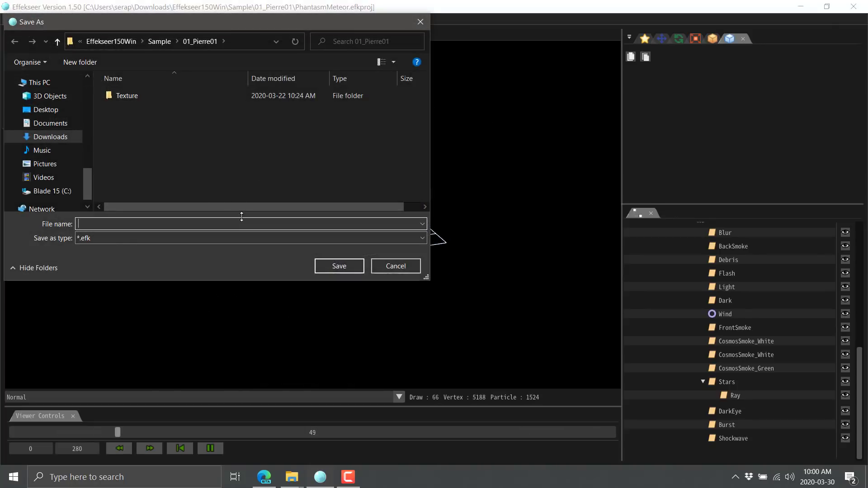
key("Escape")
- Bring up Save as for the .efkefc project and cancel without saving
left_click(11, 21)
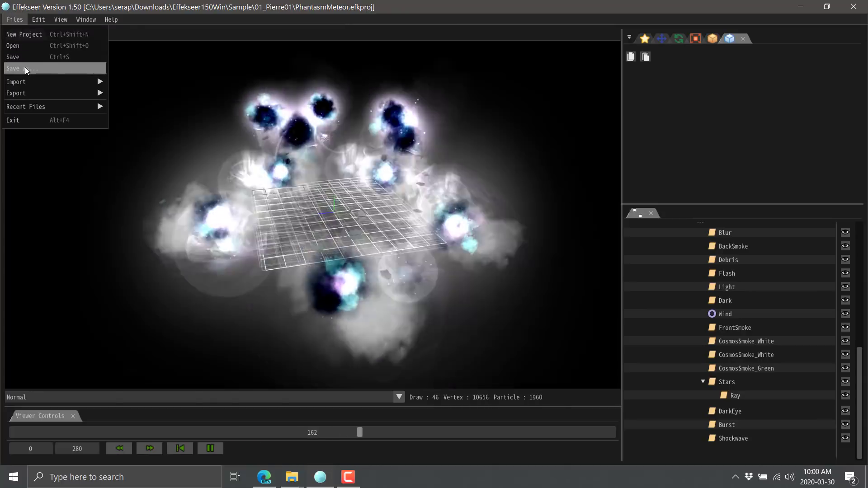
left_click(22, 68)
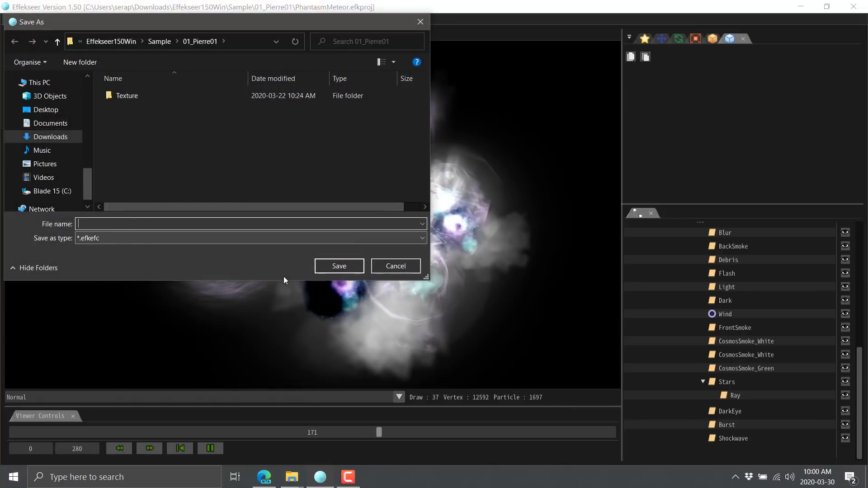
left_click(397, 268)
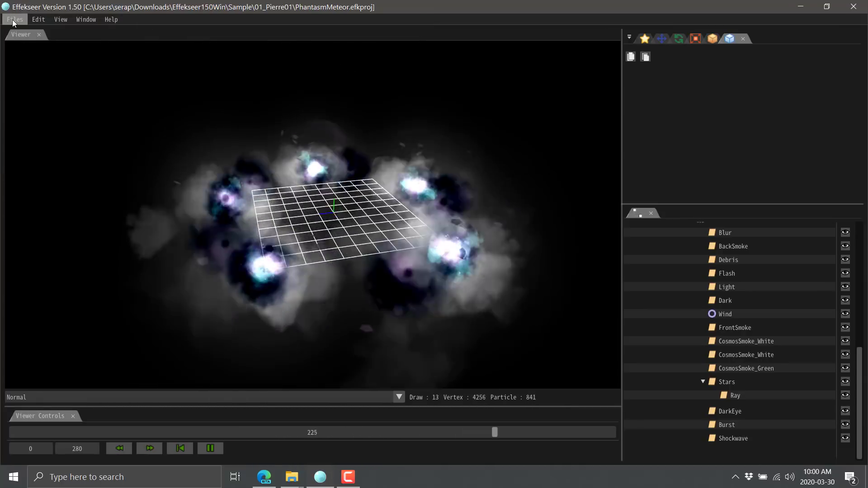
- Bring up the default-format export once more and cancel it
left_click(14, 20)
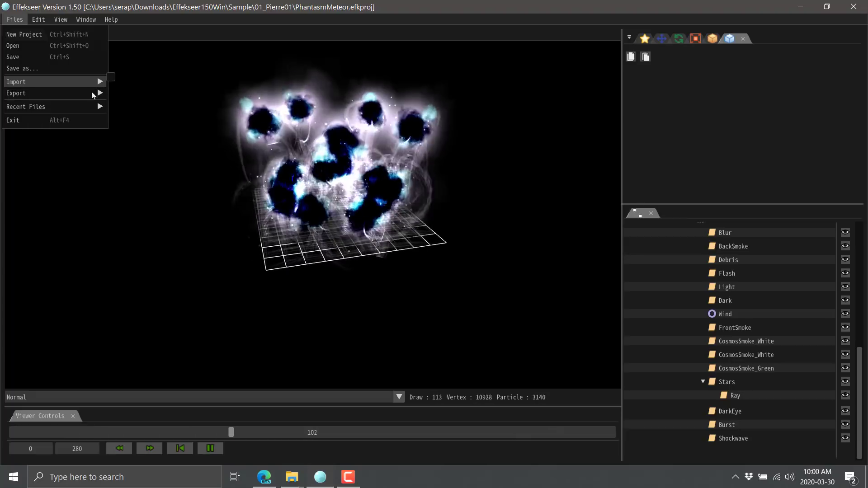
mouse_move(90, 93)
left_click(131, 93)
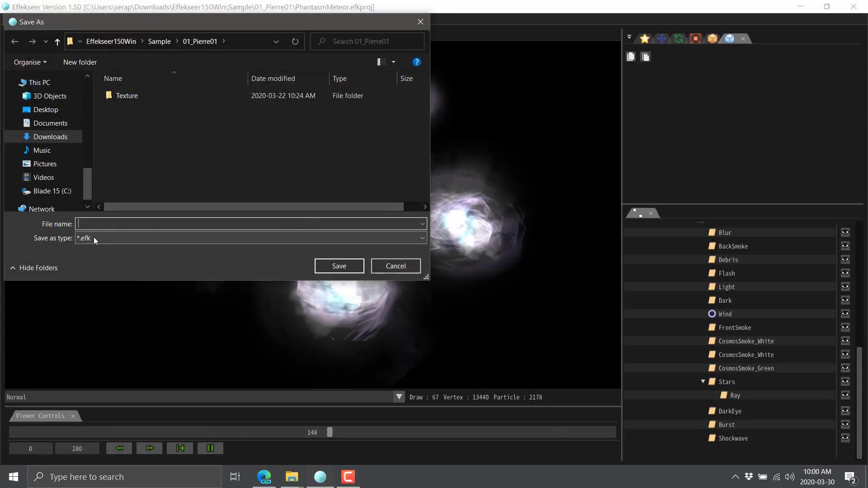
left_click(396, 262)
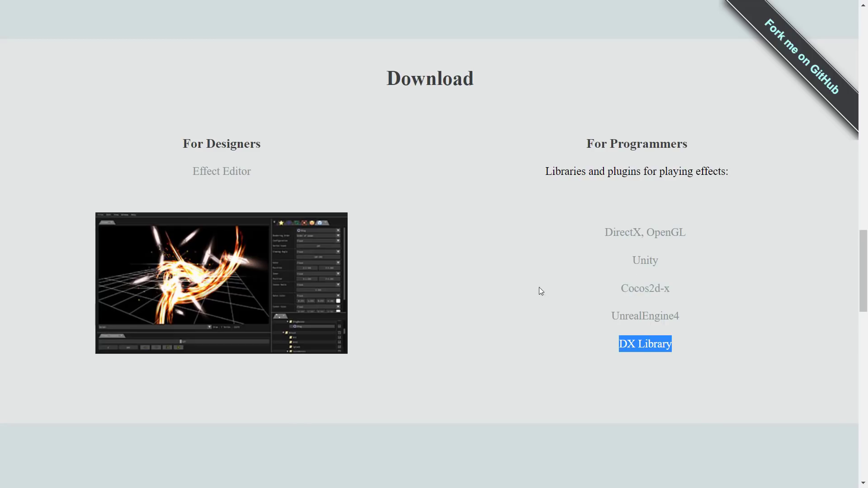
- Scroll past Documentation, Sample Effects and Book (Japanese), then back up to the v1.5 banner
scroll(672, 236, "down", 13)
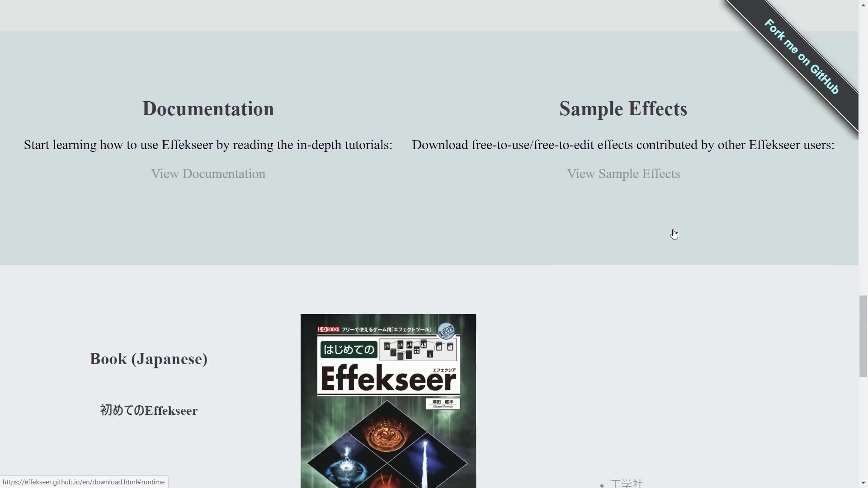
scroll(674, 232, "up", 10)
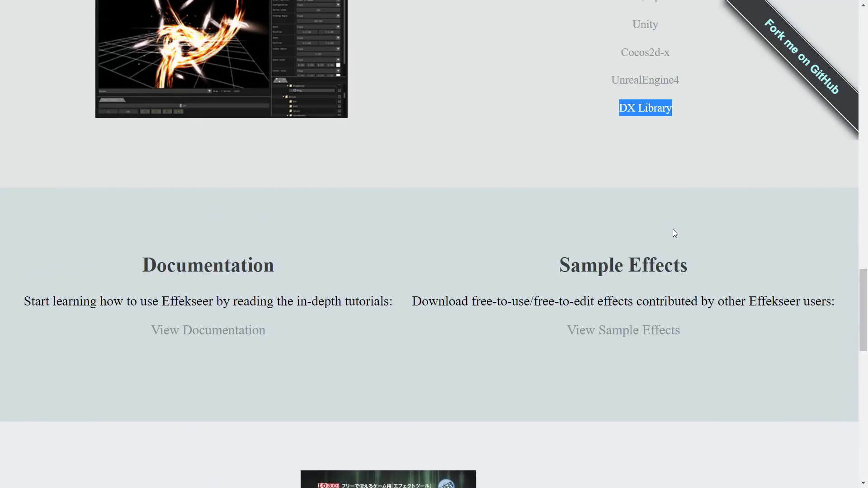
scroll(674, 233, "down", 10)
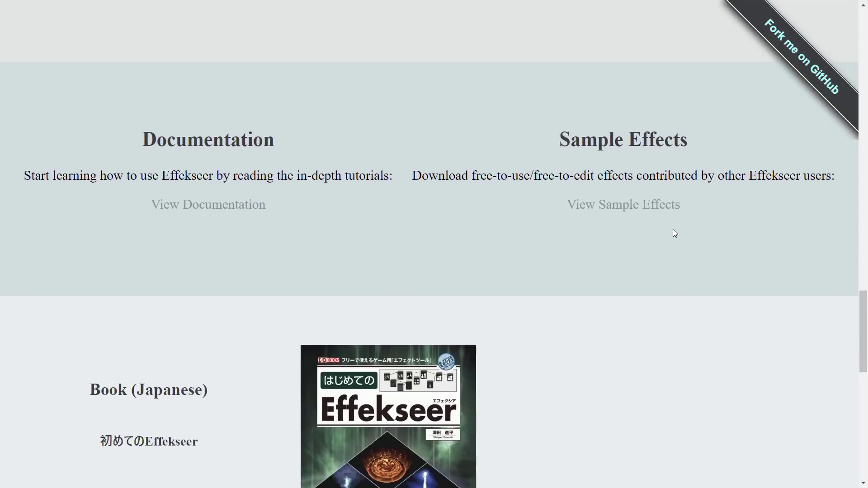
scroll(183, 272, "down", 2)
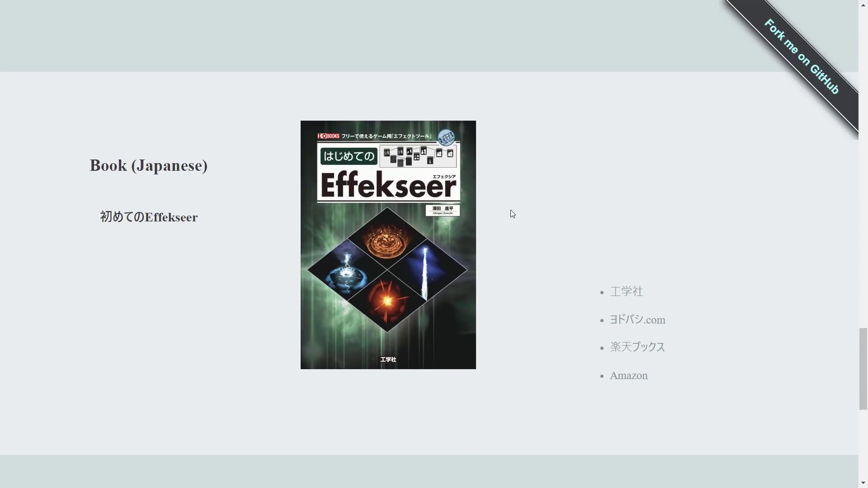
scroll(539, 225, "up", 5)
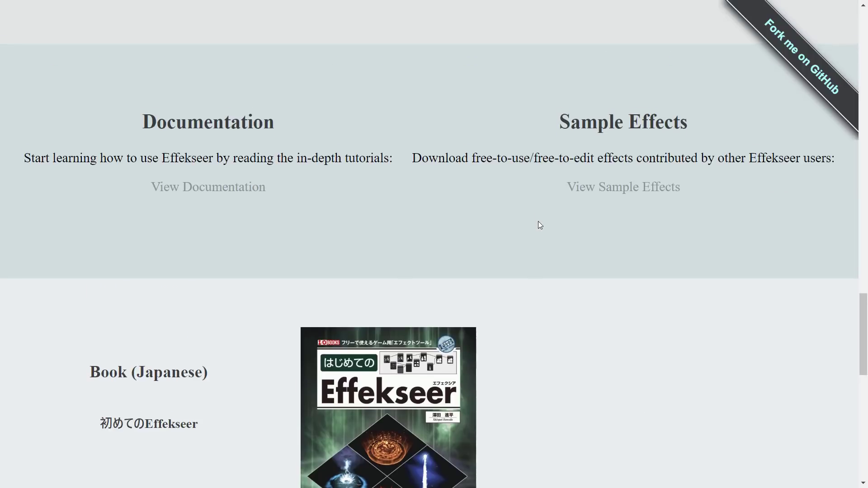
scroll(524, 207, "up", 20)
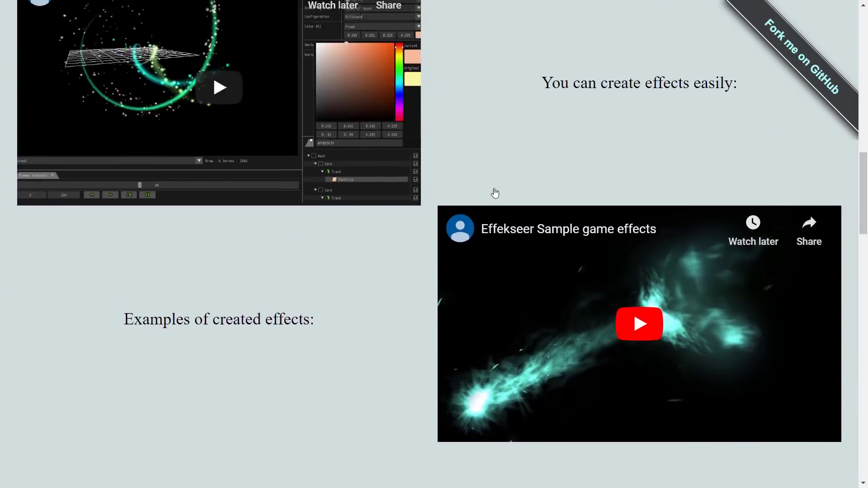
scroll(496, 194, "up", 8)
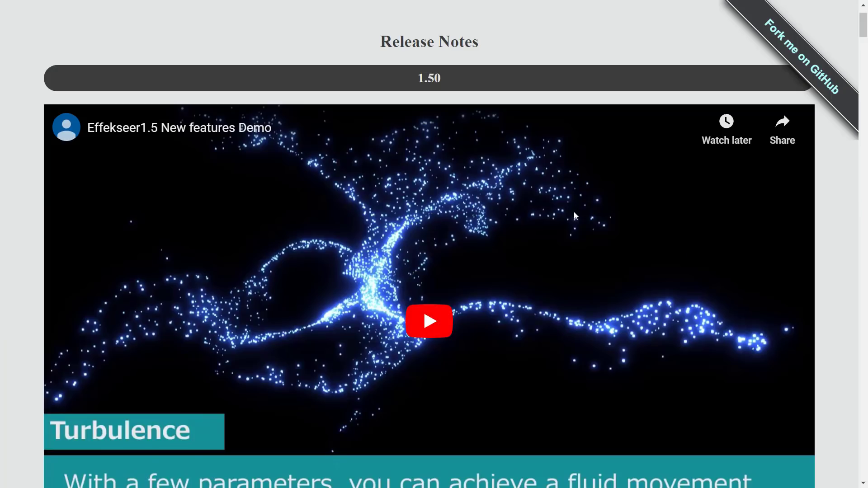
- Read the 1.40 UI renewal and Turbulence notes, highlighting the note that .efkefc replaces .efkproj
scroll(575, 217, "down", 10)
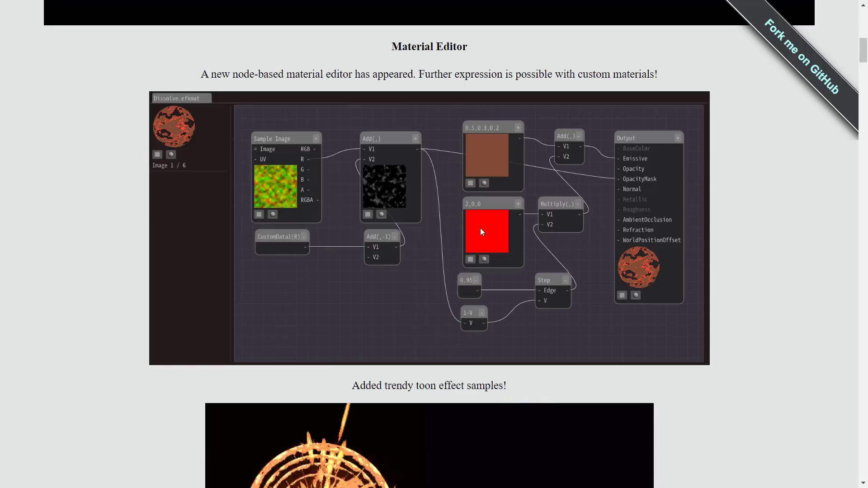
scroll(490, 296, "down", 5)
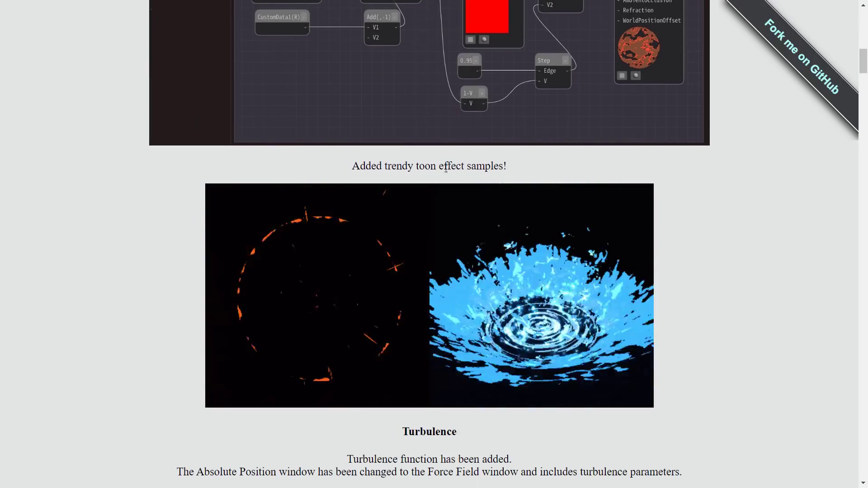
scroll(398, 196, "down", 2)
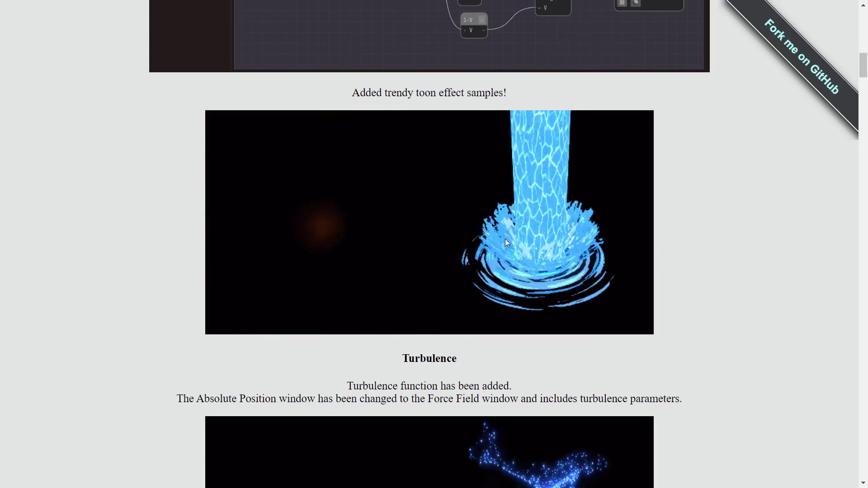
scroll(642, 251, "down", 5)
scroll(643, 250, "down", 1)
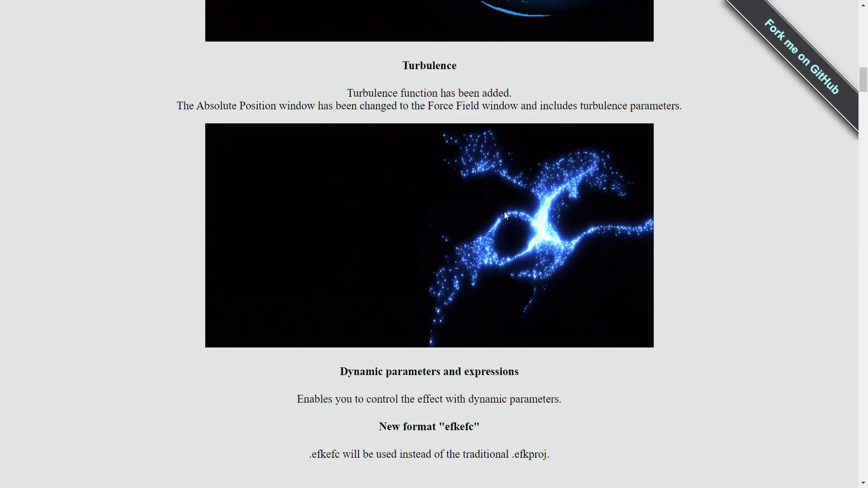
scroll(499, 222, "down", 1)
scroll(499, 223, "down", 4)
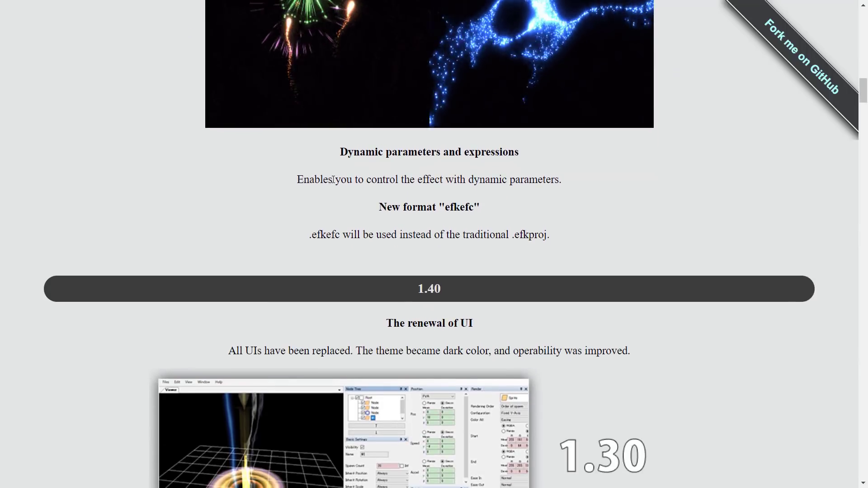
scroll(555, 198, "down", 2)
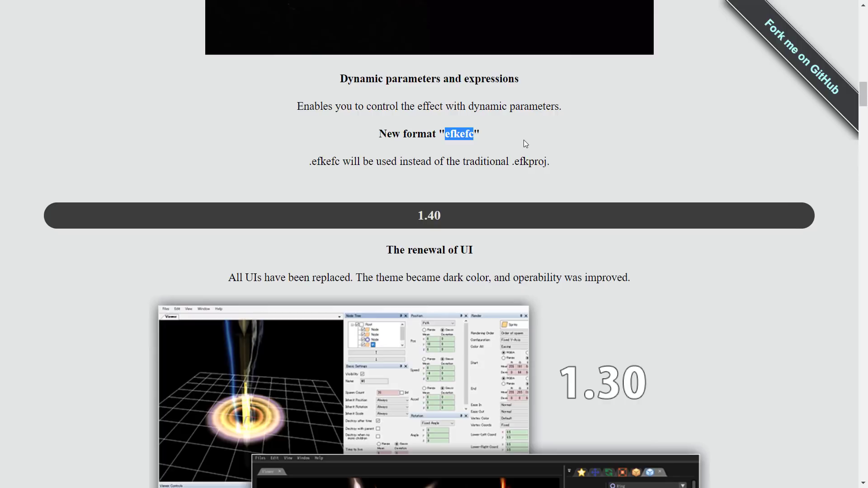
left_click_drag(368, 161, 524, 161)
left_click(559, 168)
- Continue through the release notes and highlight the 'Support the tool for macOS' line
scroll(561, 166, "down", 3)
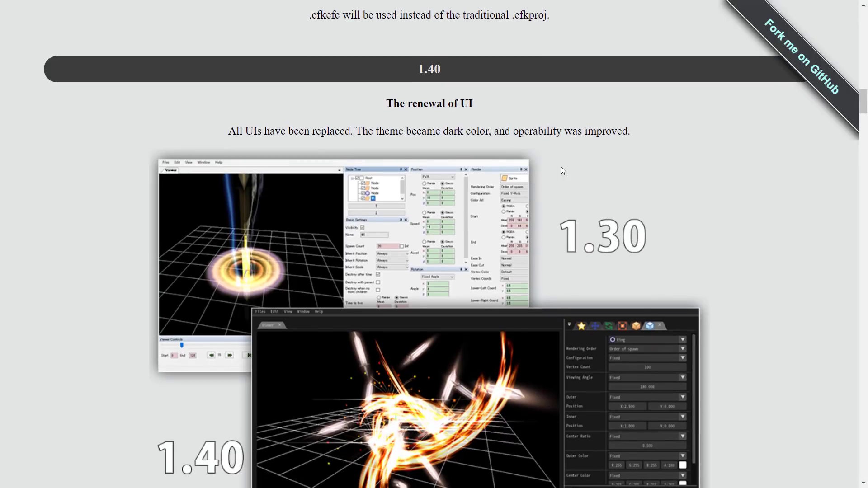
scroll(531, 151, "up", 13)
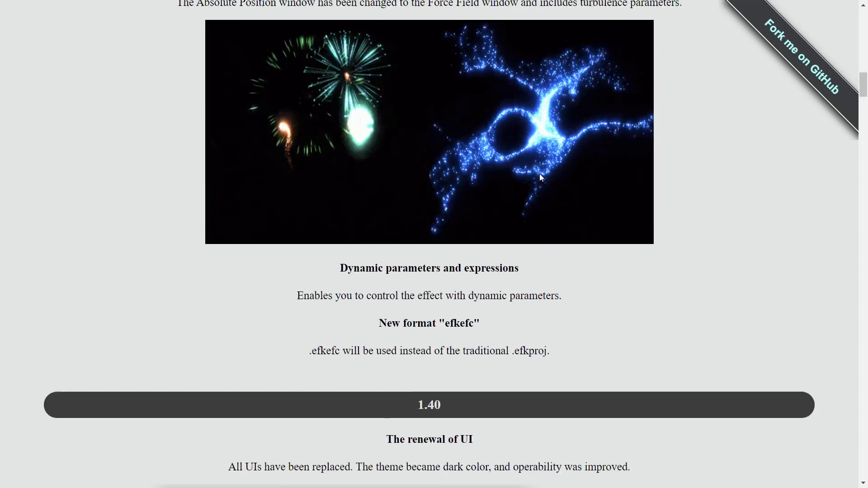
scroll(541, 179, "down", 5)
scroll(539, 174, "down", 15)
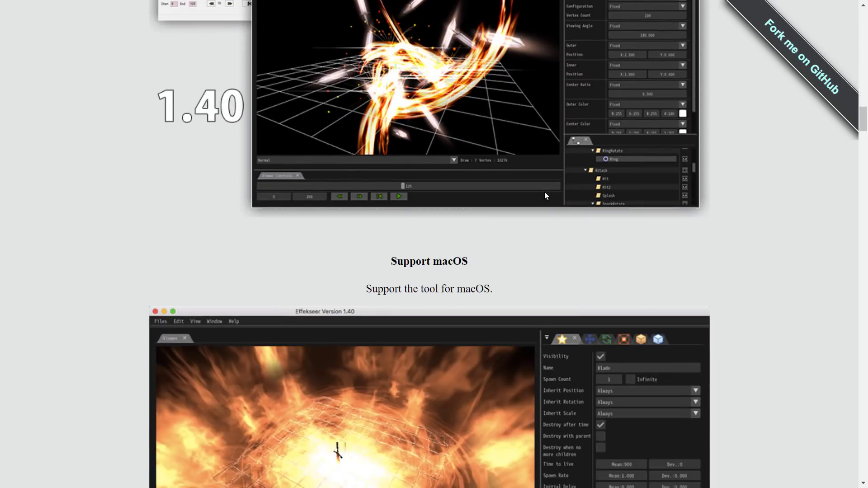
scroll(545, 192, "up", 3)
scroll(545, 192, "down", 20)
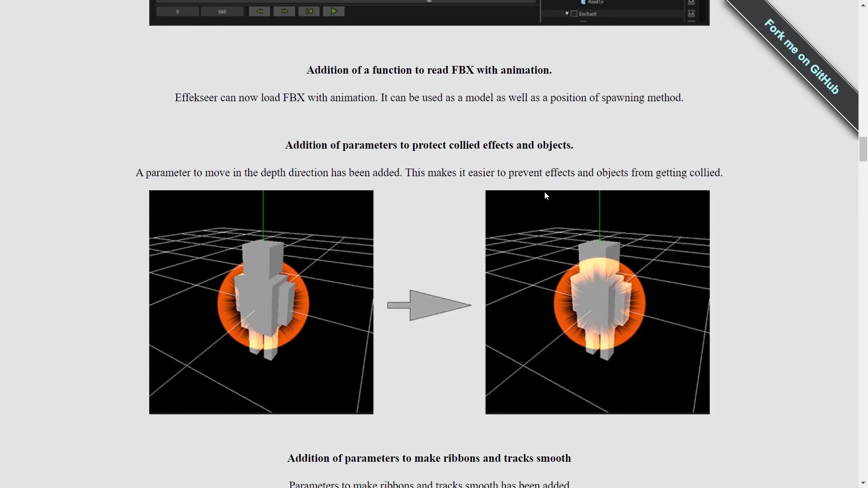
scroll(544, 196, "up", 20)
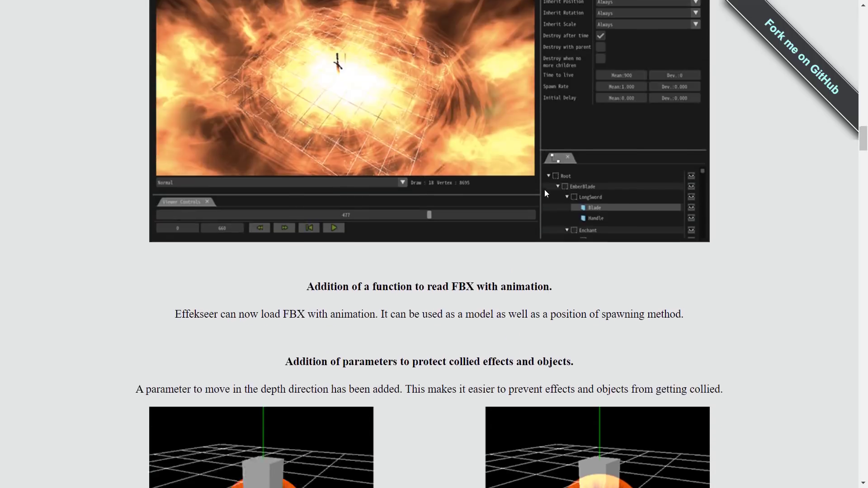
scroll(545, 191, "up", 2)
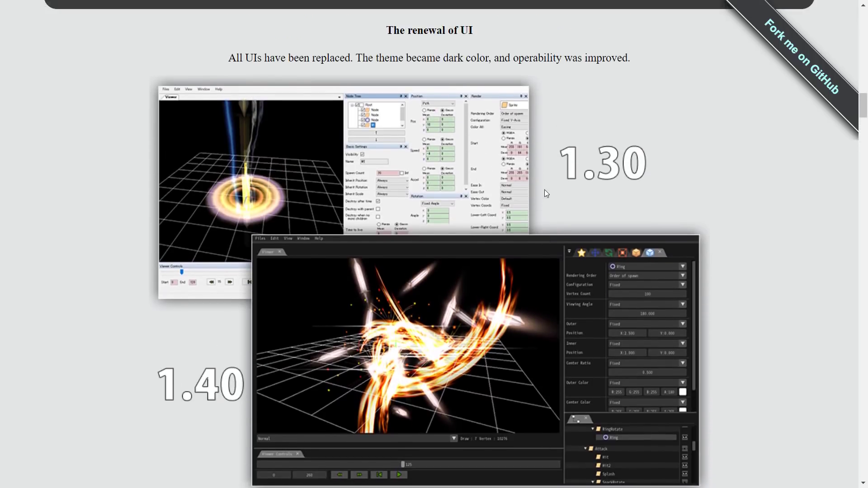
scroll(544, 191, "down", 8)
left_click_drag(366, 202, 534, 196)
left_click(560, 197)
- Scroll through the node-based Material Editor and toon effect sample sections
scroll(390, 206, "up", 11)
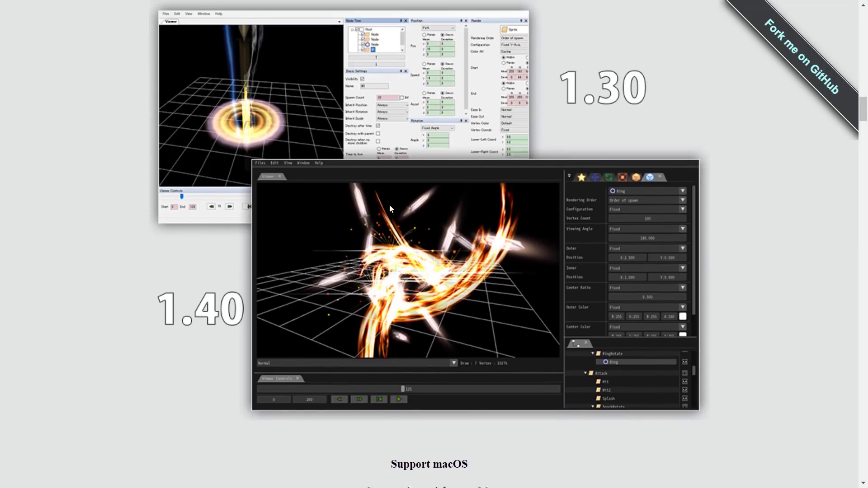
scroll(389, 207, "up", 16)
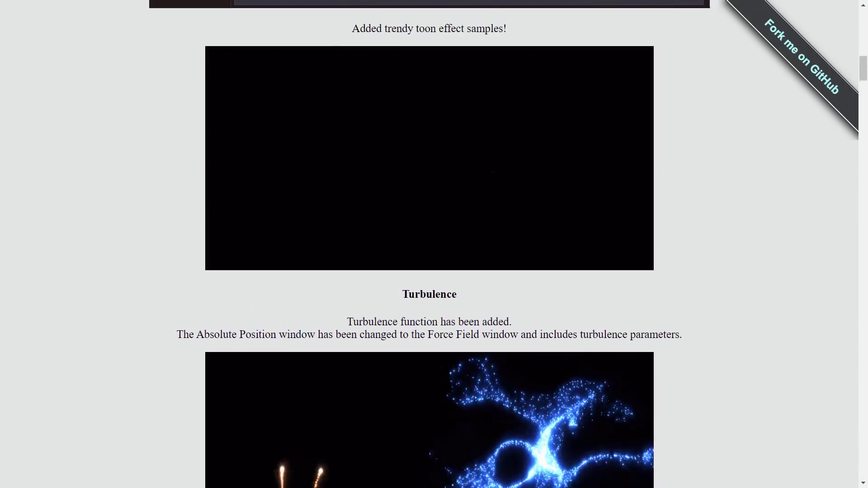
scroll(387, 208, "up", 5)
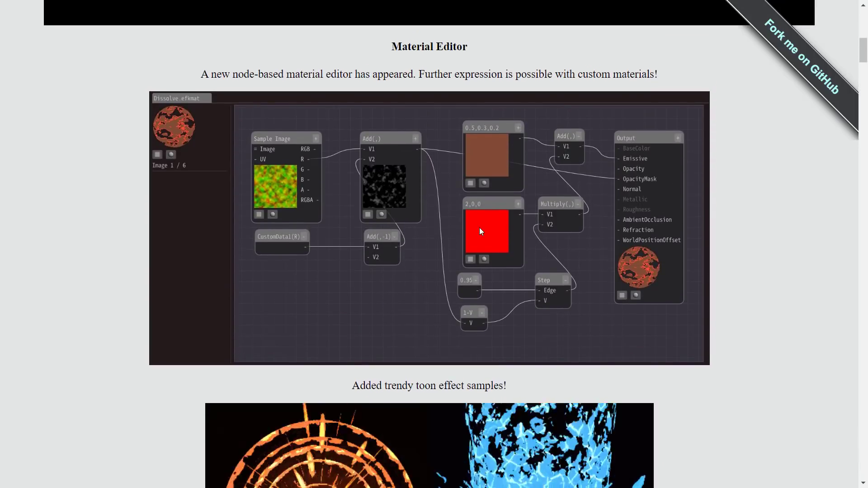
scroll(481, 226, "down", 3)
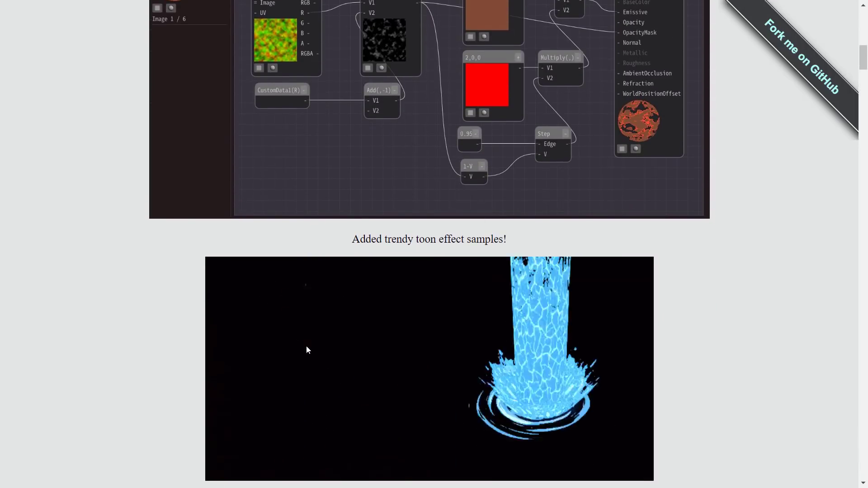
- Switch back to Effekseer and select the Wind node to show its 12-vertex Donut ring settings
key("alt+Tab")
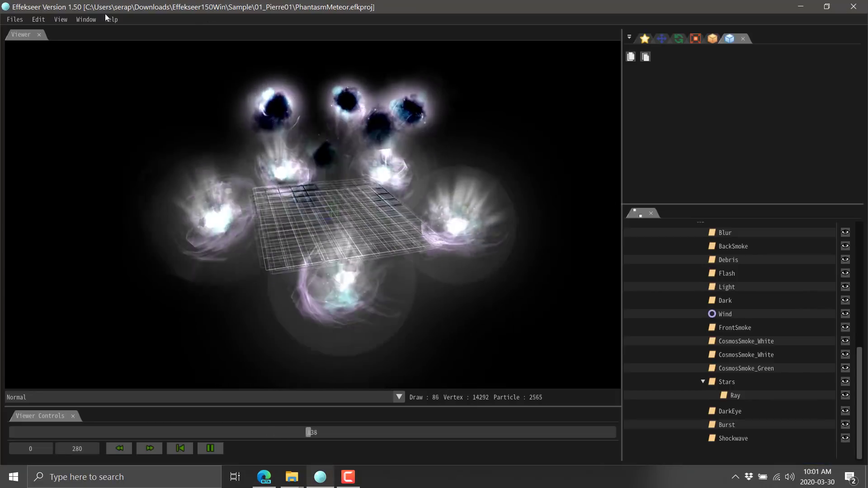
left_click(82, 19)
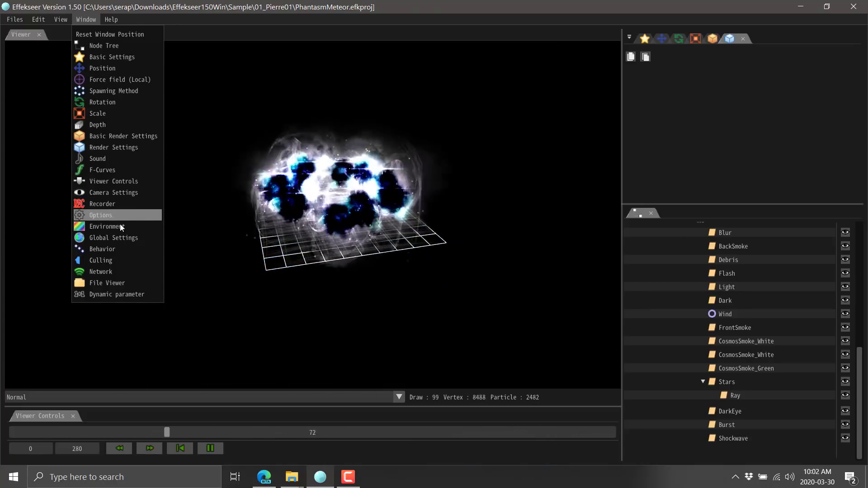
left_click(733, 313)
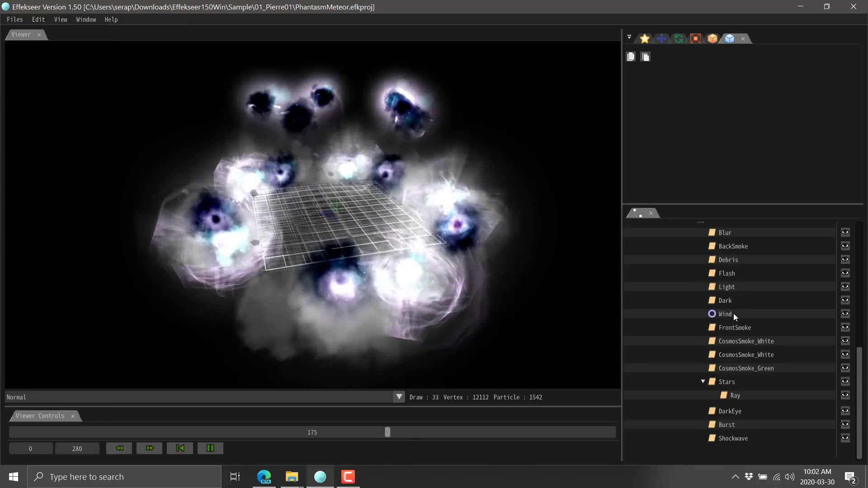
left_click(734, 313)
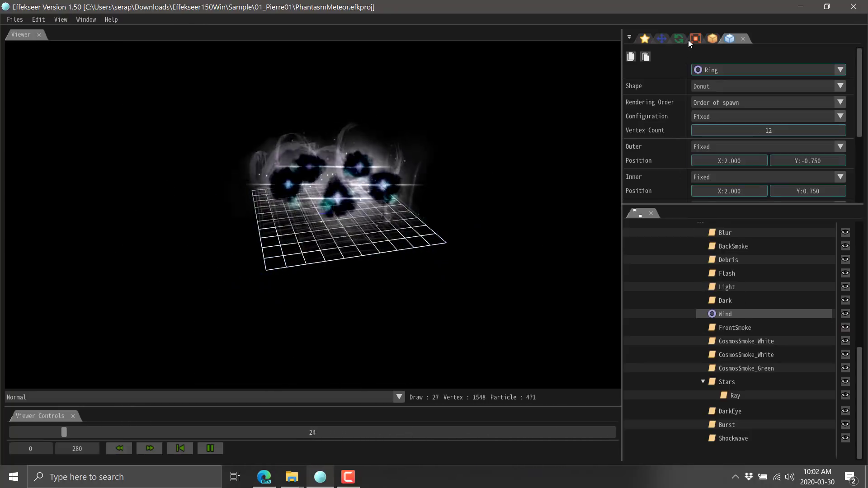
scroll(642, 163, "down", 1)
scroll(641, 163, "up", 1)
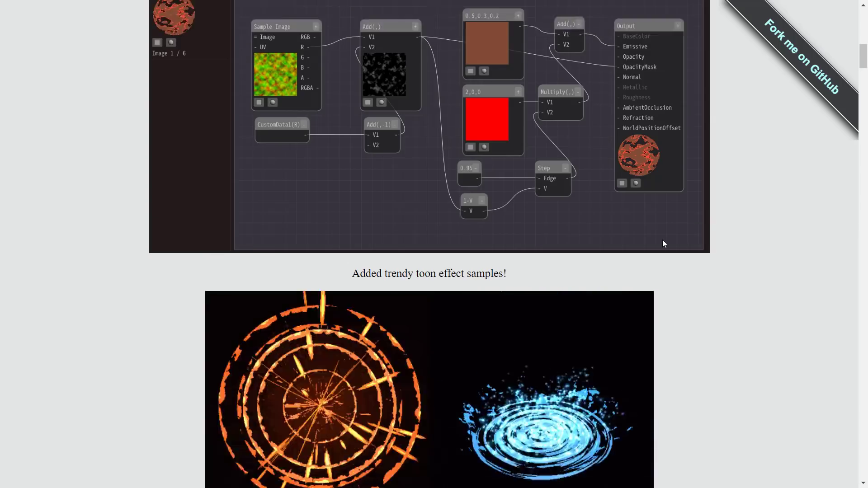
- Scroll up and down the Effekseer GitHub repository's file list
scroll(663, 239, "up", 10)
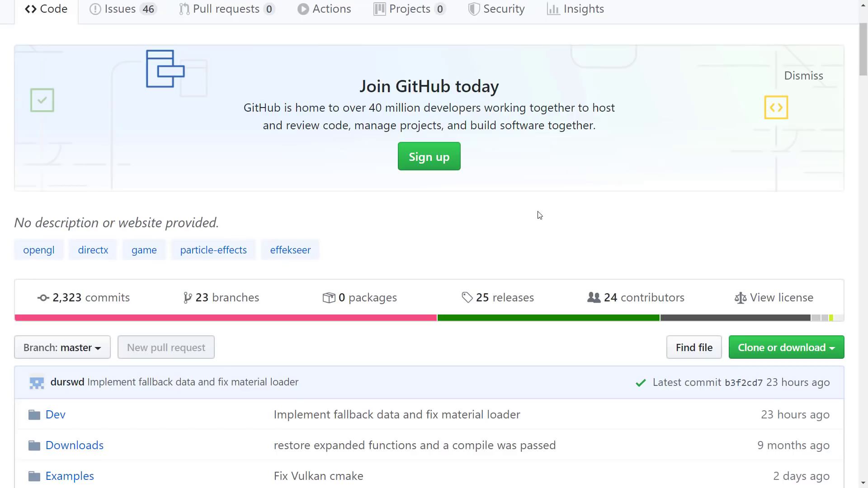
scroll(457, 229, "down", 3)
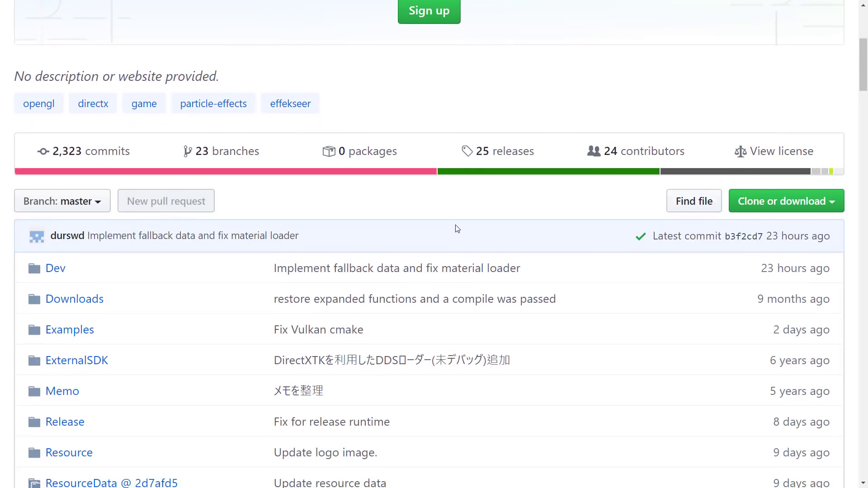
scroll(368, 189, "up", 5)
scroll(402, 204, "down", 10)
scroll(402, 204, "down", 10)
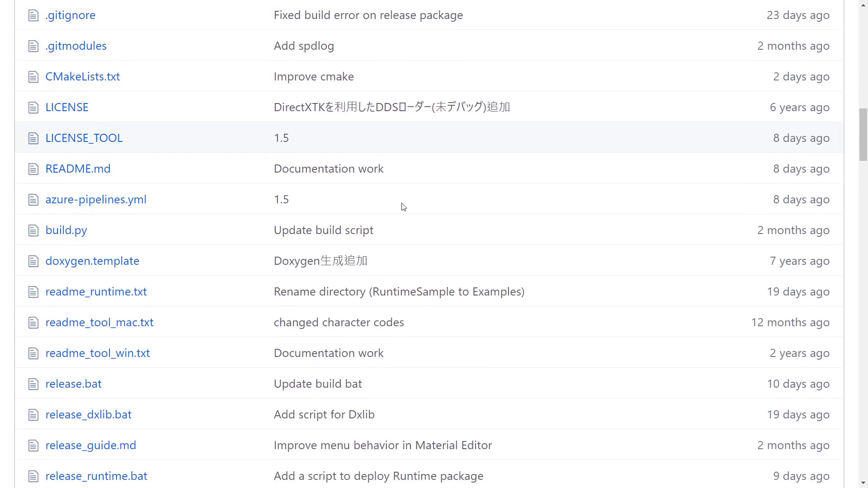
scroll(404, 206, "down", 8)
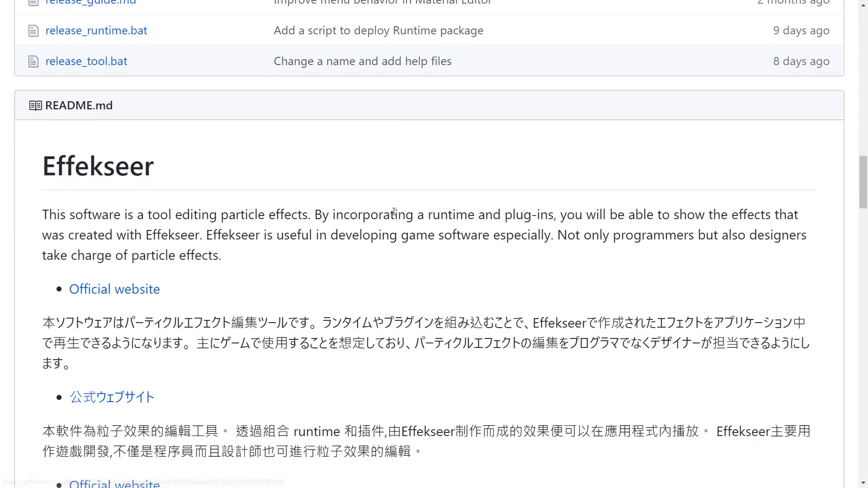
scroll(419, 212, "up", 5)
scroll(419, 212, "up", 16)
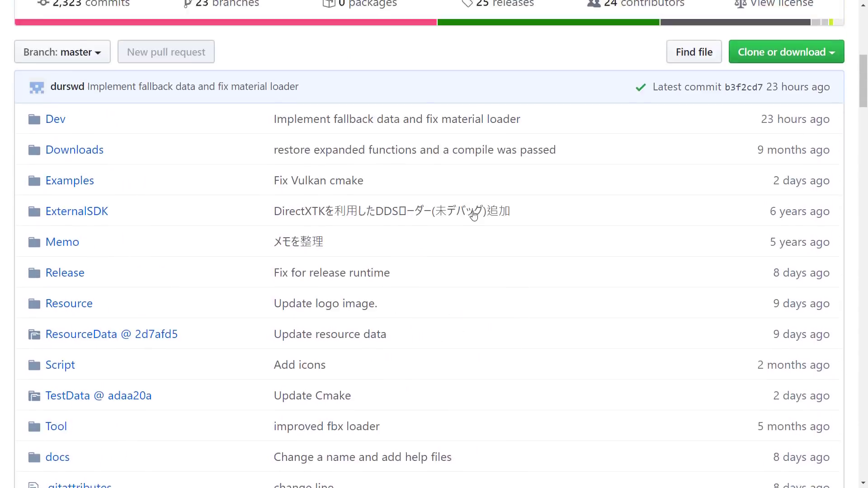
scroll(767, 153, "down", 8)
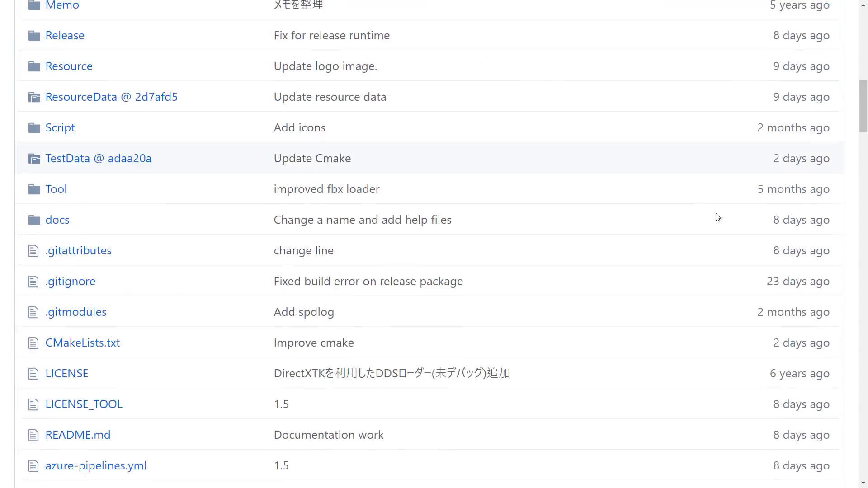
- Select and clear some text, then scroll through the README describing the particle-effect tool
left_click_drag(759, 158, 821, 173)
left_click(791, 240)
scroll(791, 240, "down", 8)
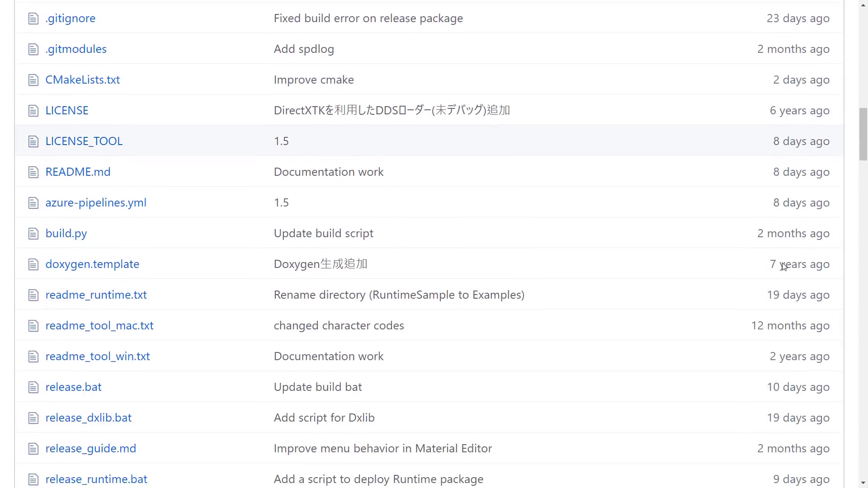
scroll(781, 246, "up", 8)
scroll(768, 197, "up", 10)
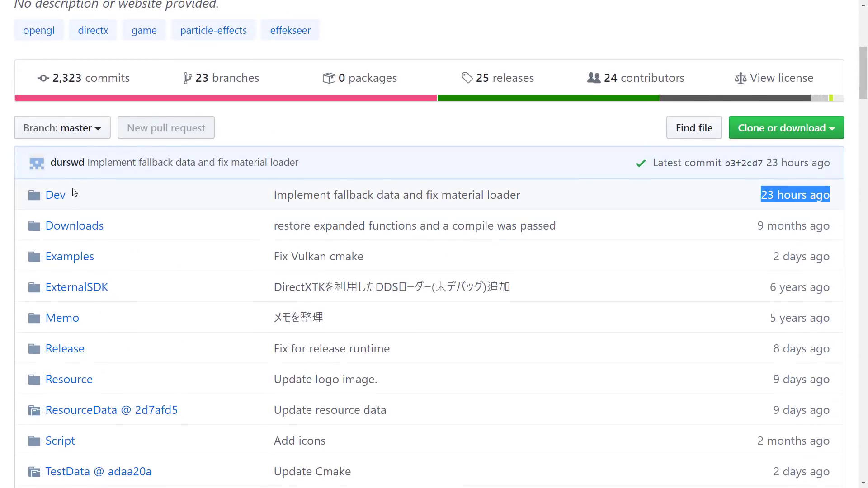
- Open the MIT LICENSE file, highlight its title, then return to the repository's main page
left_click(787, 85)
scroll(113, 253, "down", 7)
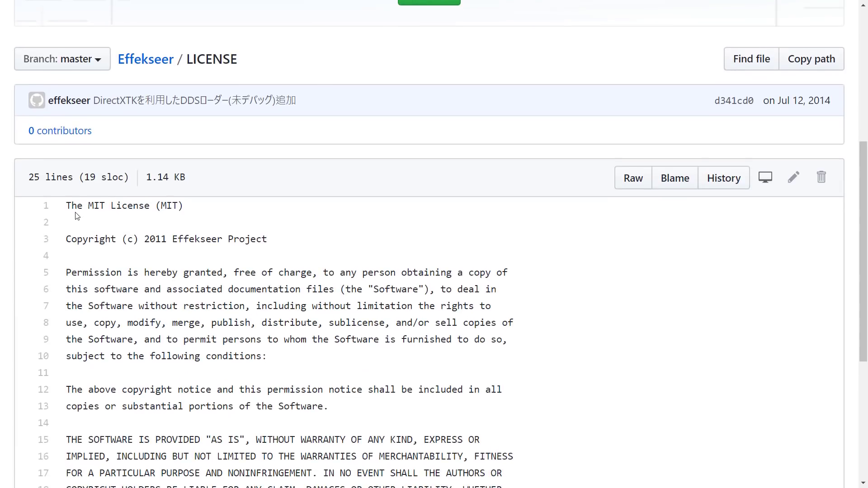
left_click_drag(75, 216, 277, 215)
left_click(278, 216)
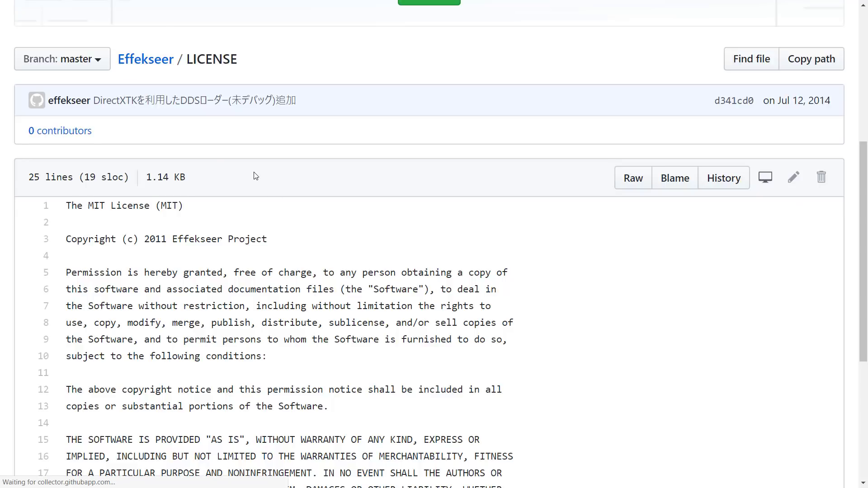
key("alt+Left")
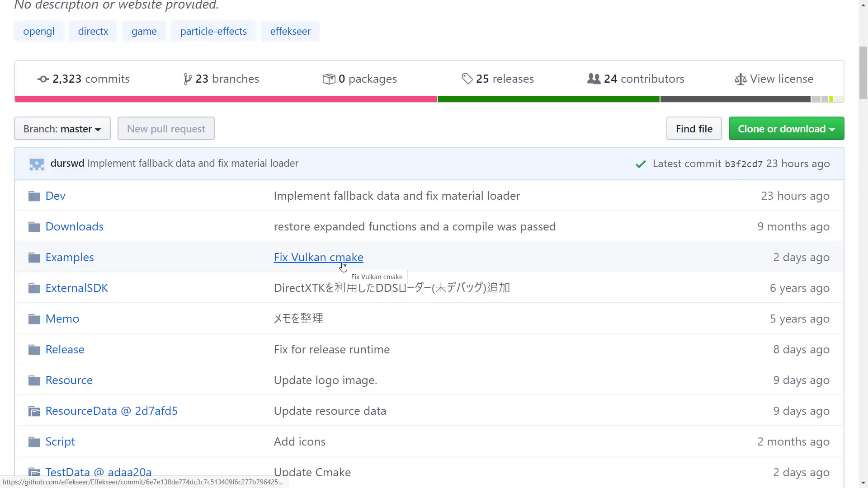
scroll(344, 267, "up", 7)
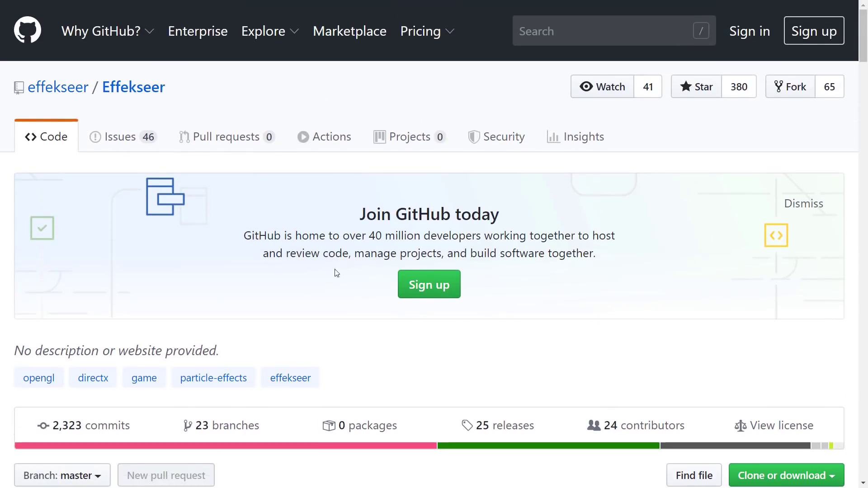
- In Effekseer, use Files > Open and browse from Sample into 00_Basic and its Material folder
key("alt+Tab")
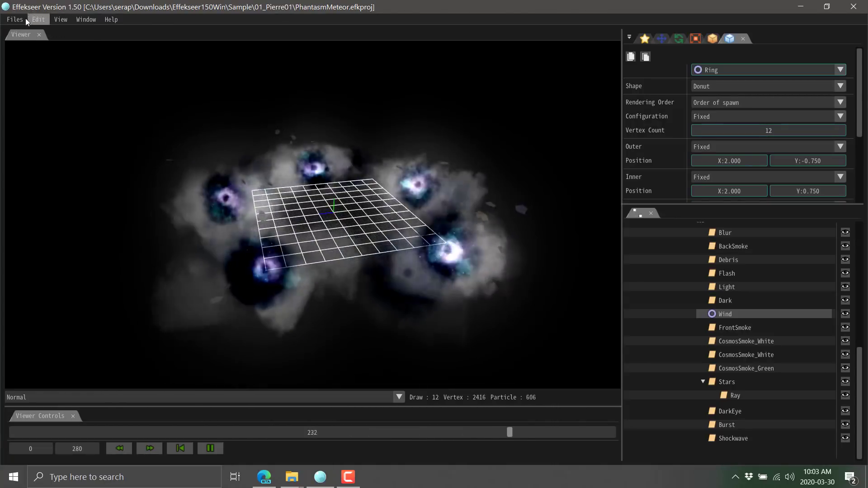
left_click(21, 18)
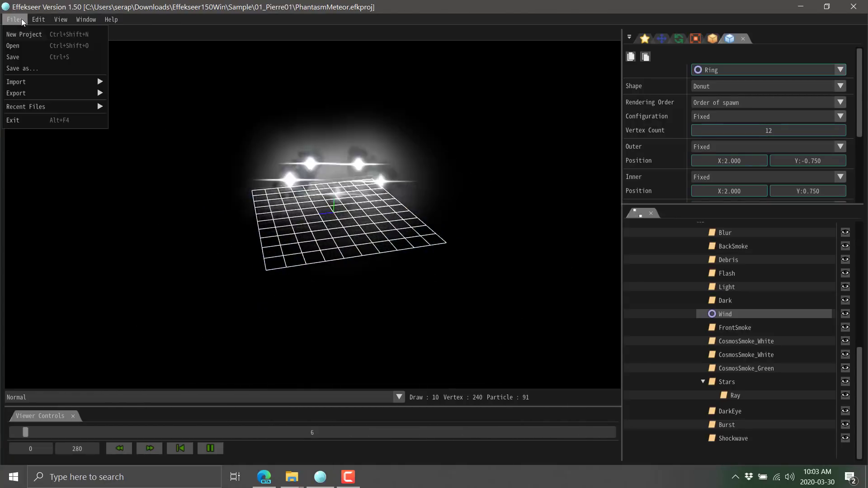
left_click(23, 44)
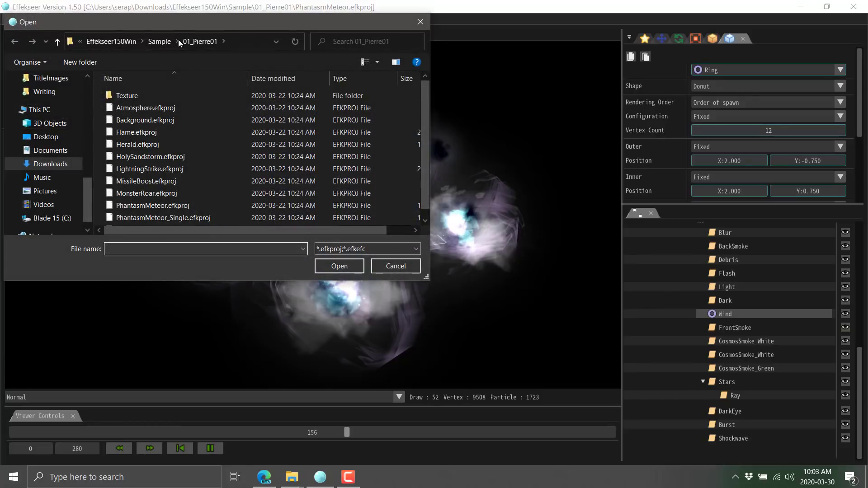
left_click(163, 42)
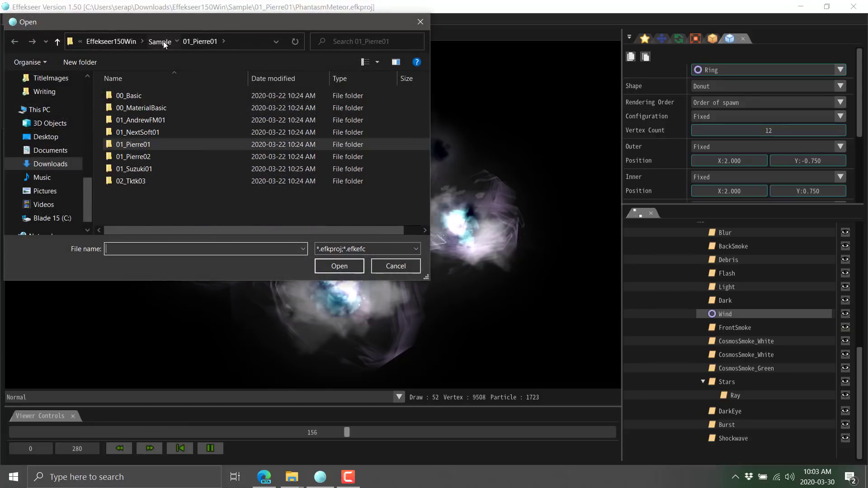
double_click(140, 94)
scroll(202, 168, "down", 3)
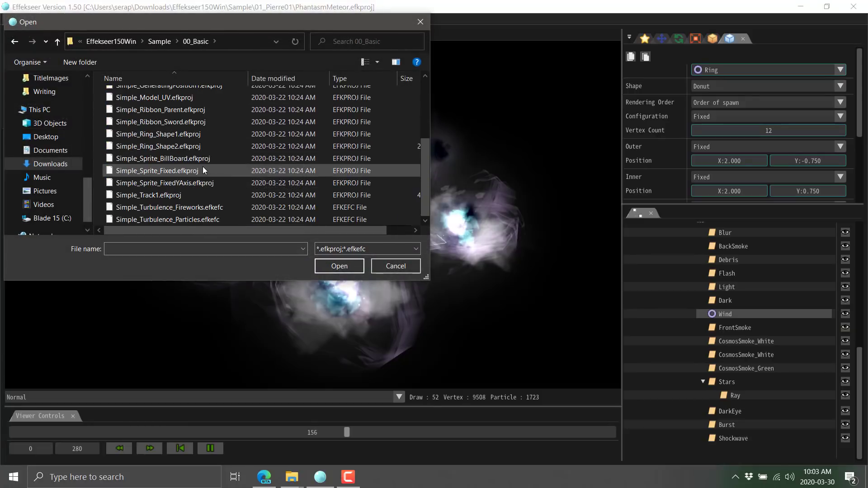
scroll(203, 166, "up", 3)
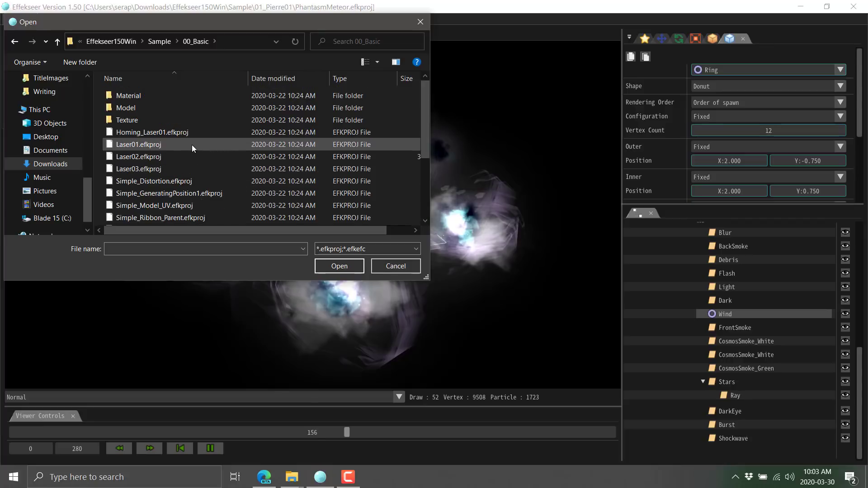
double_click(118, 98)
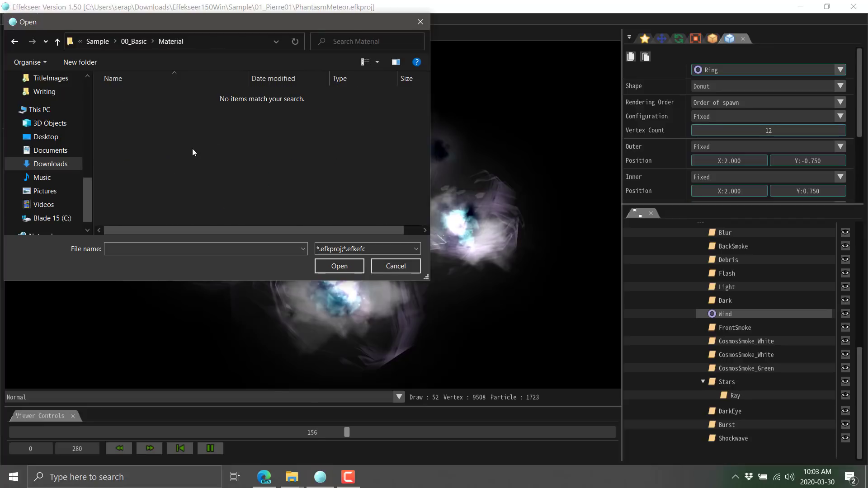
- Go back to 00_Basic, open Laser03.efkproj and play its three laser trails
key("alt+Left")
double_click(181, 170)
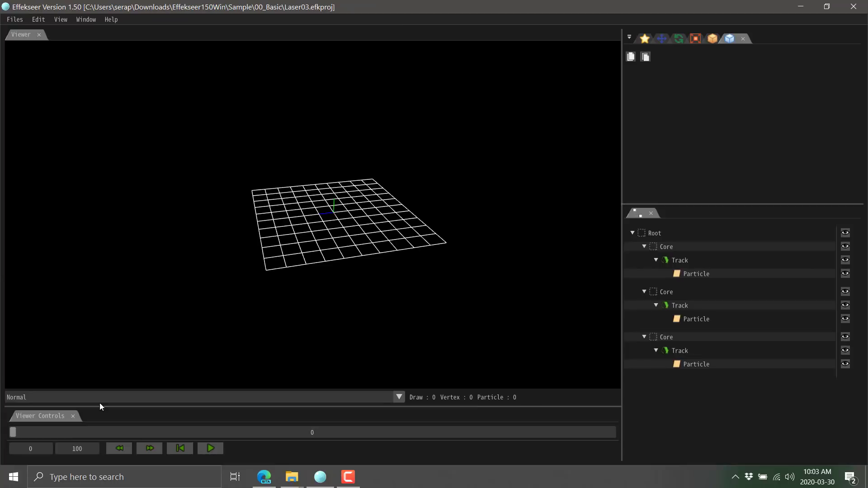
left_click(206, 444)
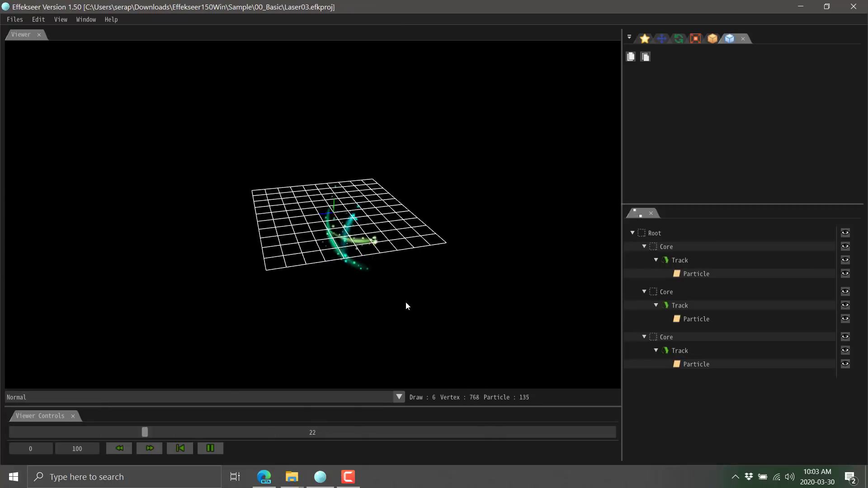